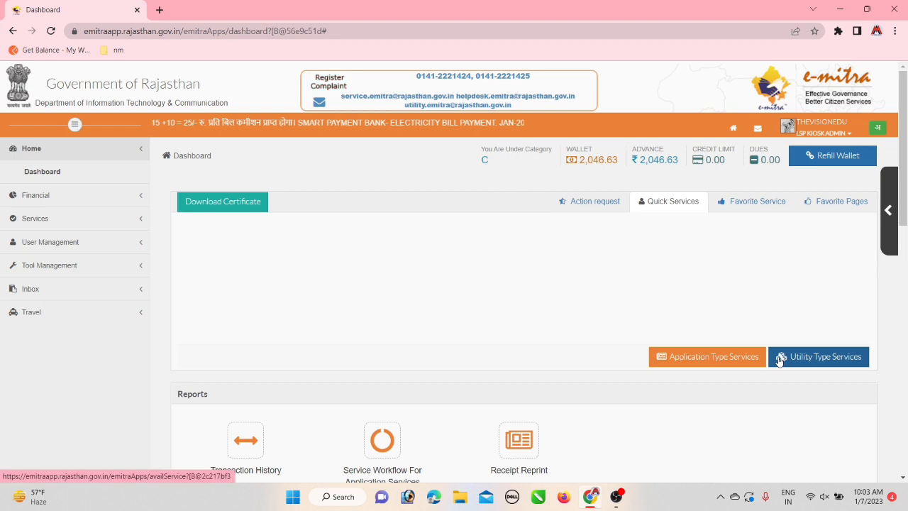
Search for 'des', choose DES Birth Registration, and confirm the redirect to the Pehchan portal
left_click(821, 361)
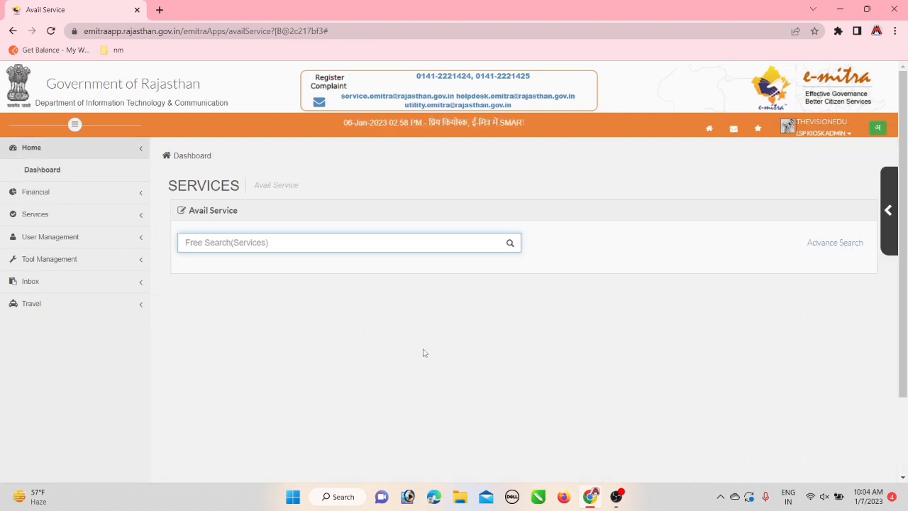
type("des")
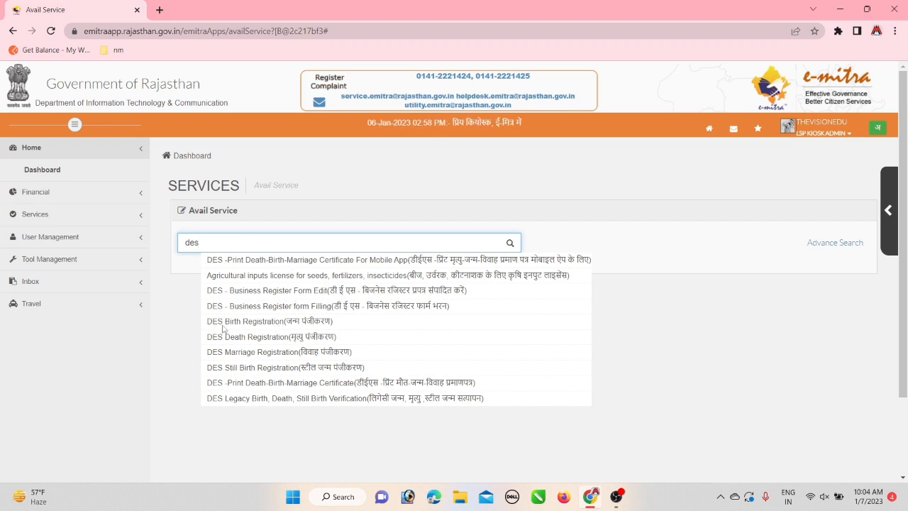
left_click(296, 324)
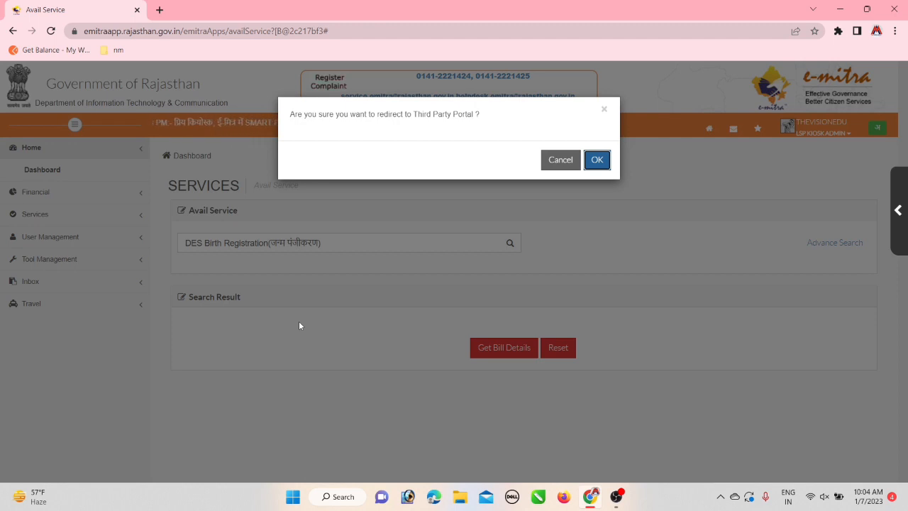
left_click(596, 160)
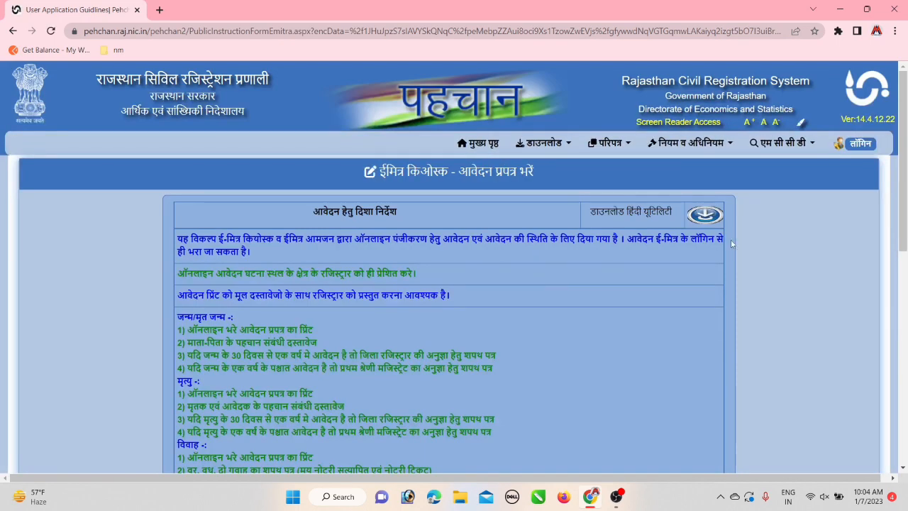
Read past the guidelines and proceed to the blank birth report entry form
left_click_drag(898, 182, 890, 393)
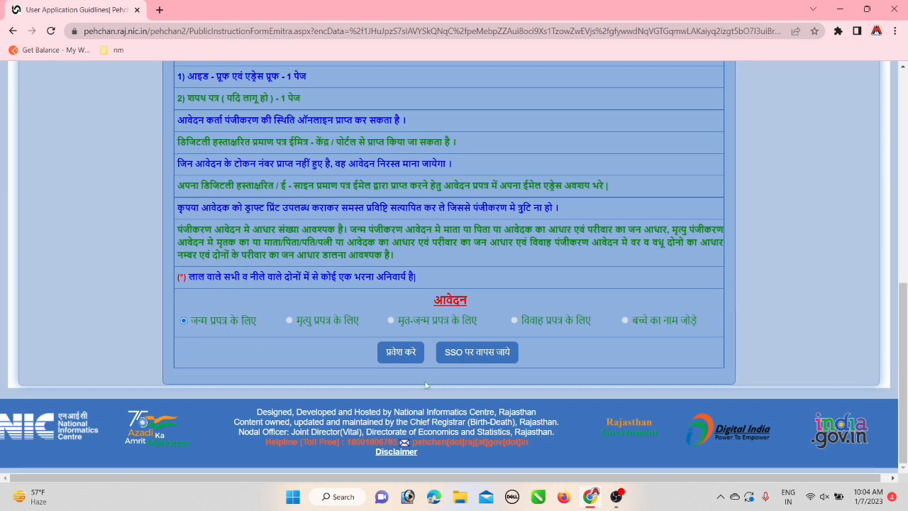
left_click(402, 353)
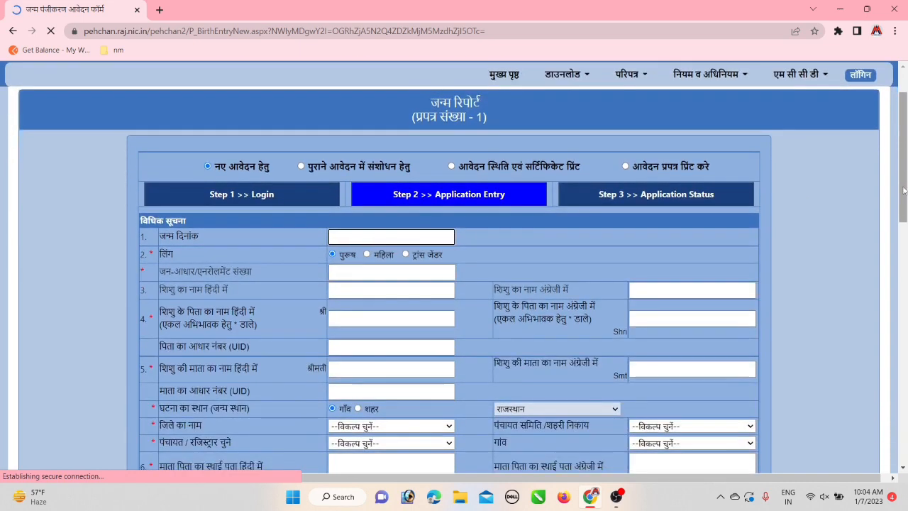
Pick 7 January 1964 as the date of birth in the calendar picker
scroll(904, 190, "down", 1)
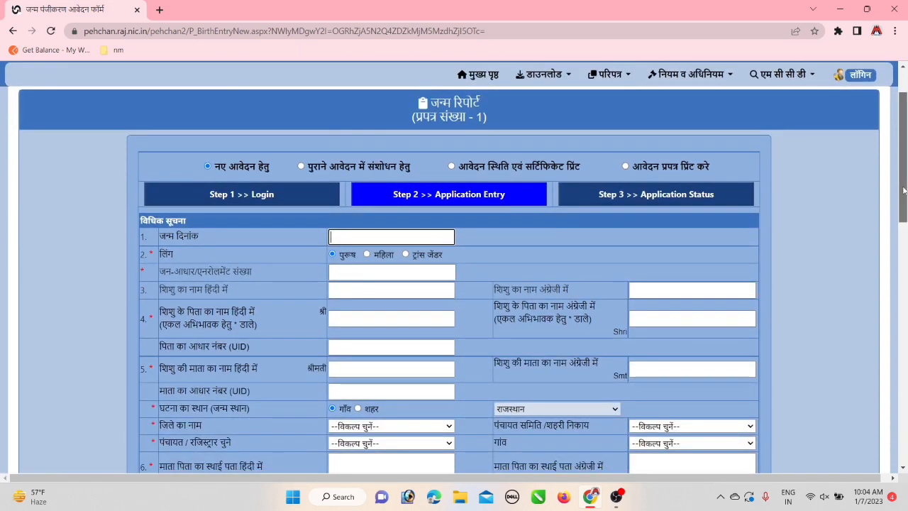
left_click_drag(904, 190, 906, 208)
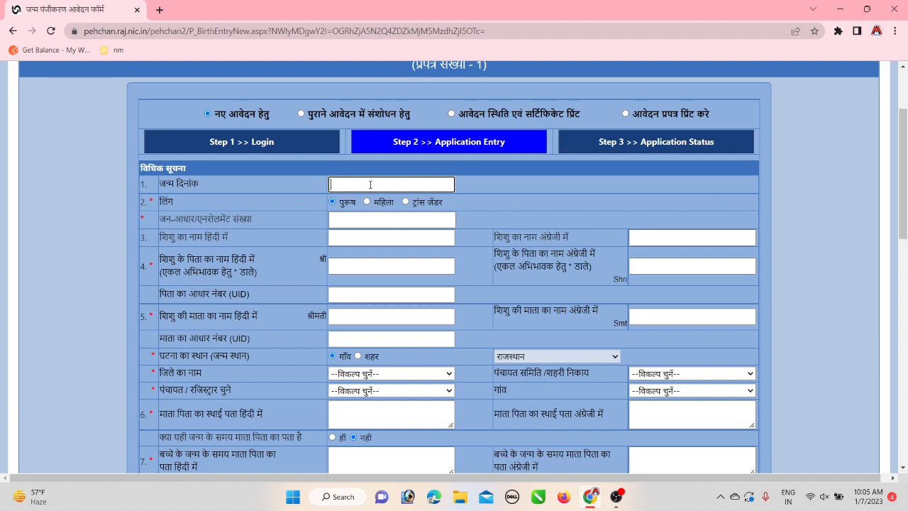
left_click(370, 185)
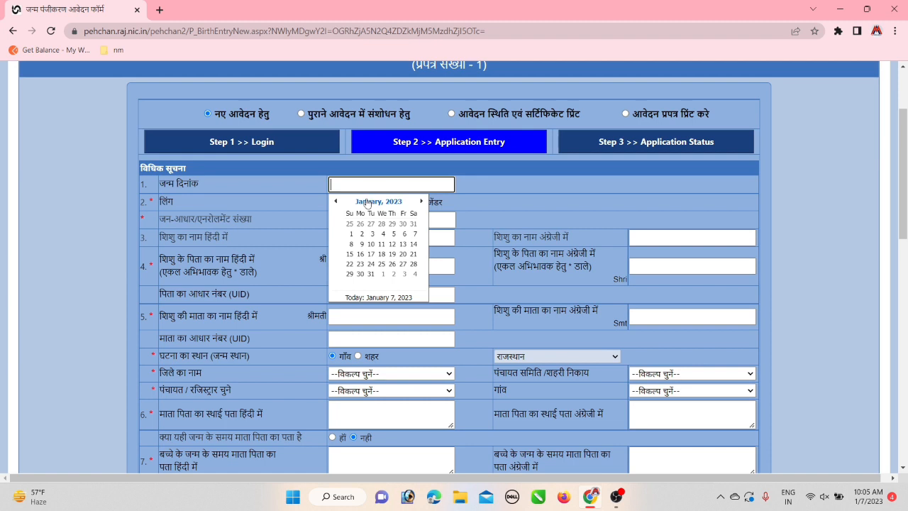
left_click(398, 204)
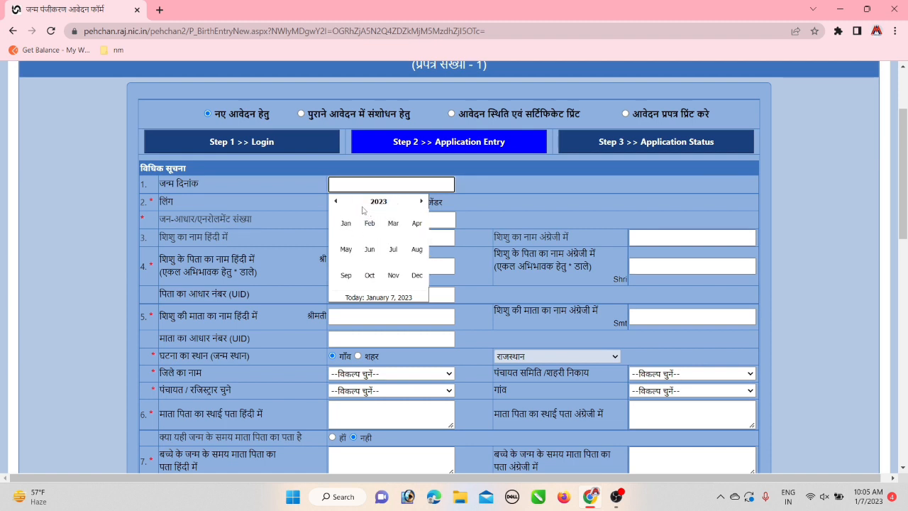
left_click(378, 204)
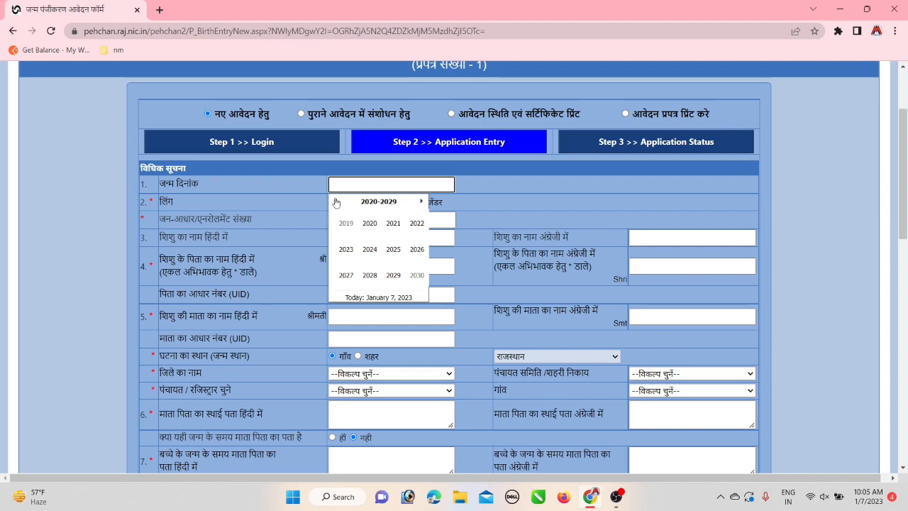
left_click(337, 203)
left_click(336, 203)
left_click(369, 235)
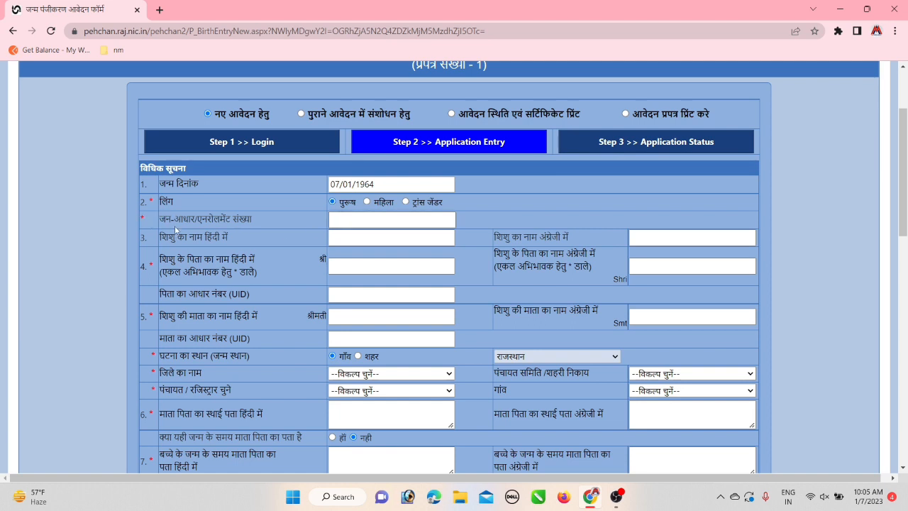
Enter the family's Jan-Aadhaar number, load family details, and select the father from the list
left_click(349, 221)
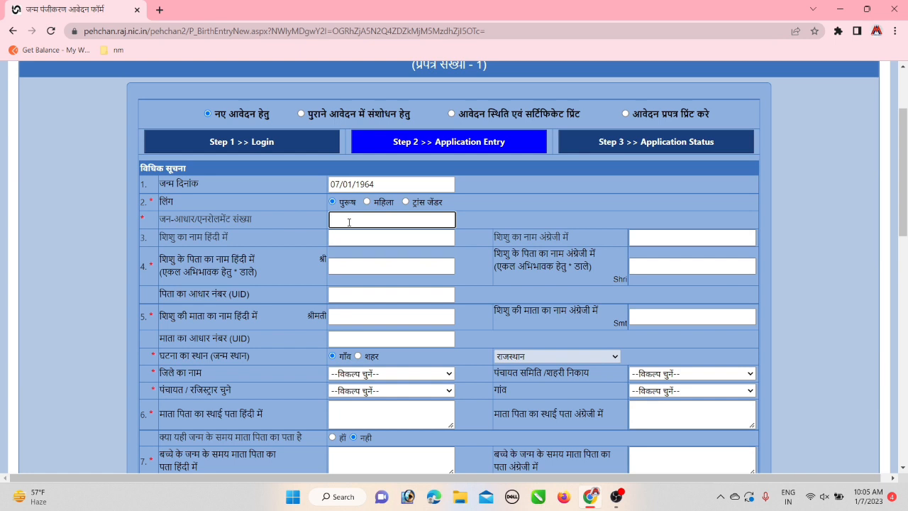
key("Tab")
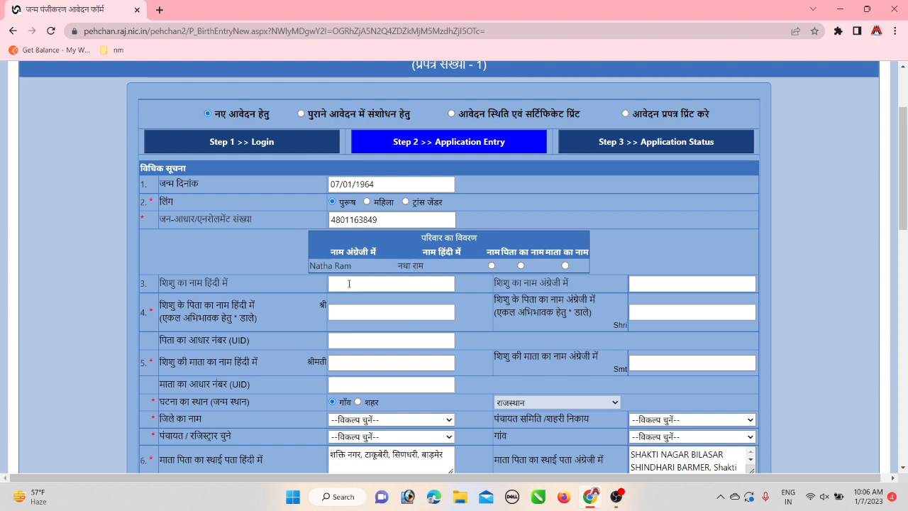
left_click(521, 266)
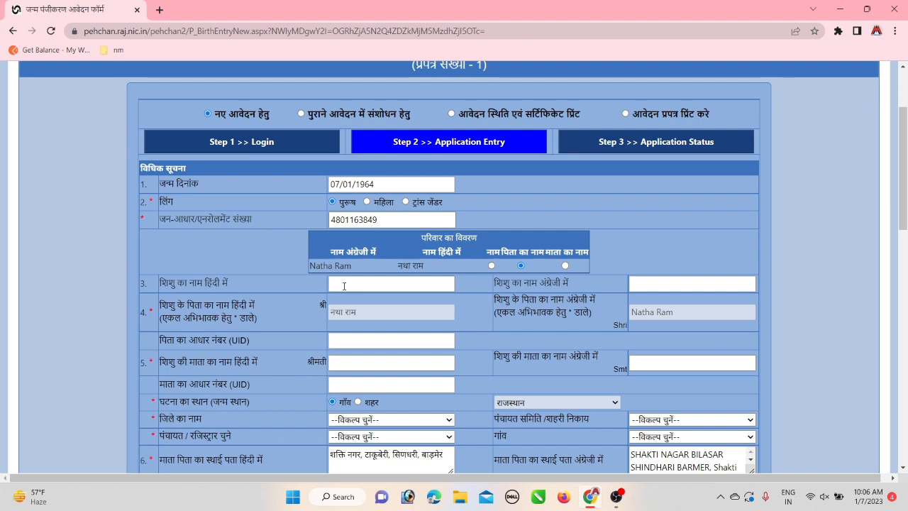
left_click(344, 286)
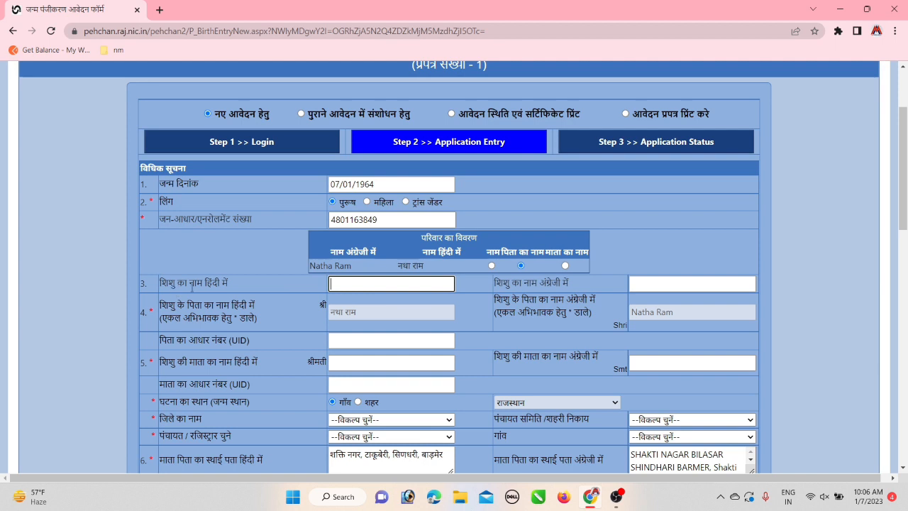
Switch to Hindi phonetic input and enter the child's name in Hindi and English
left_click(788, 497)
left_click(757, 451)
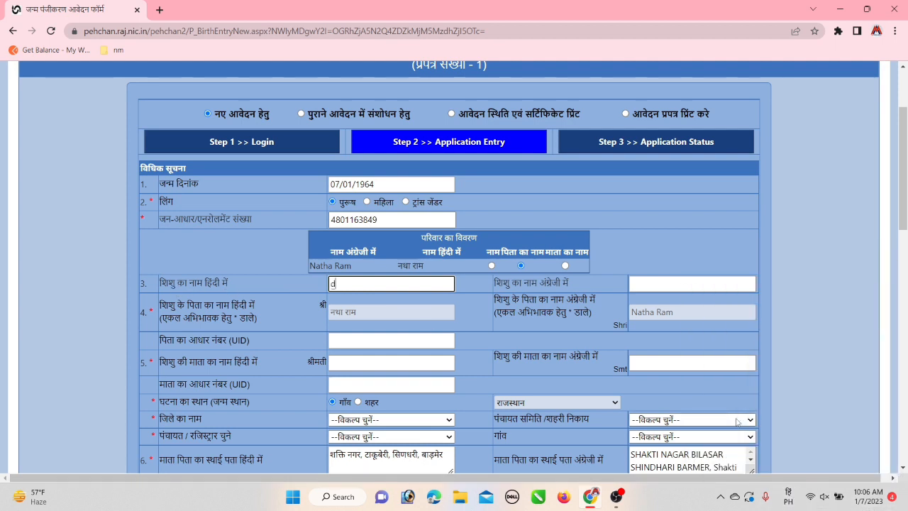
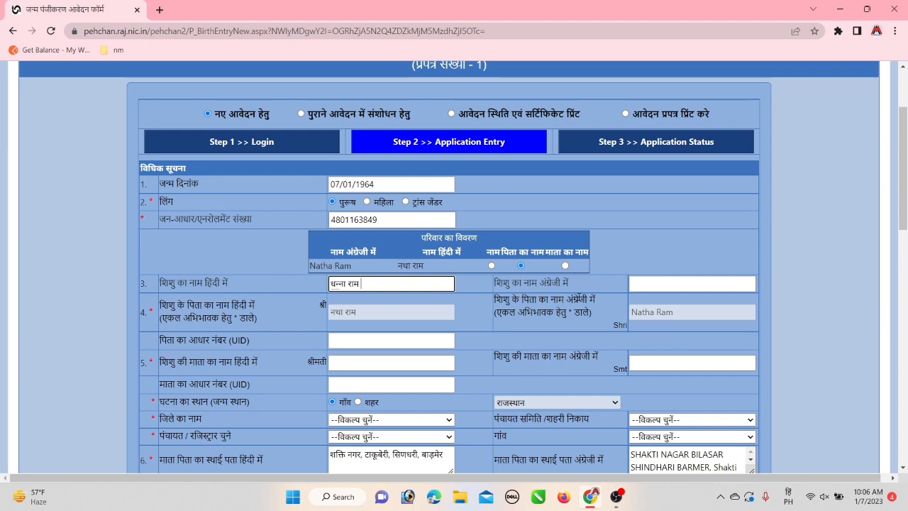
left_click(657, 285)
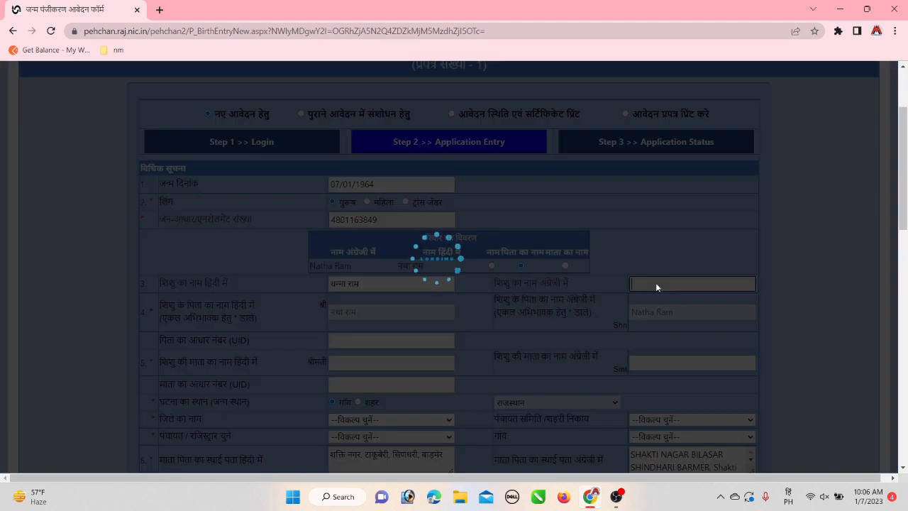
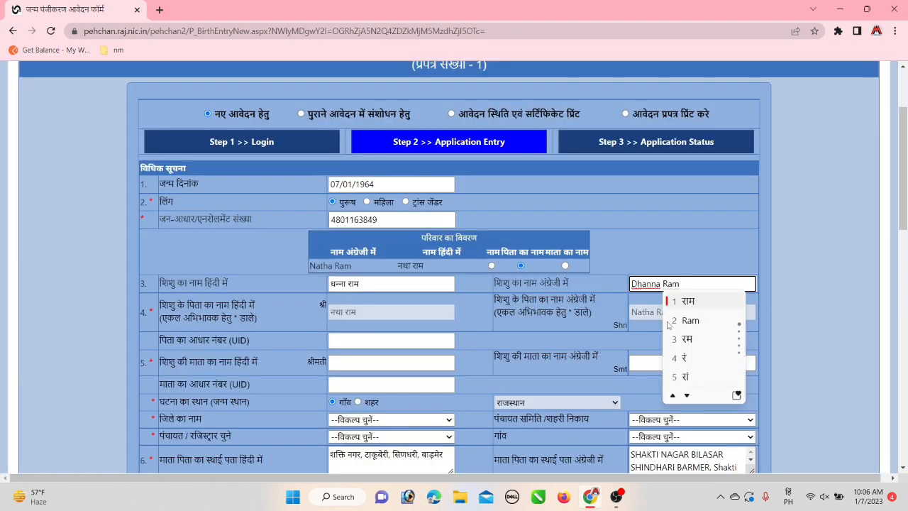
left_click(690, 320)
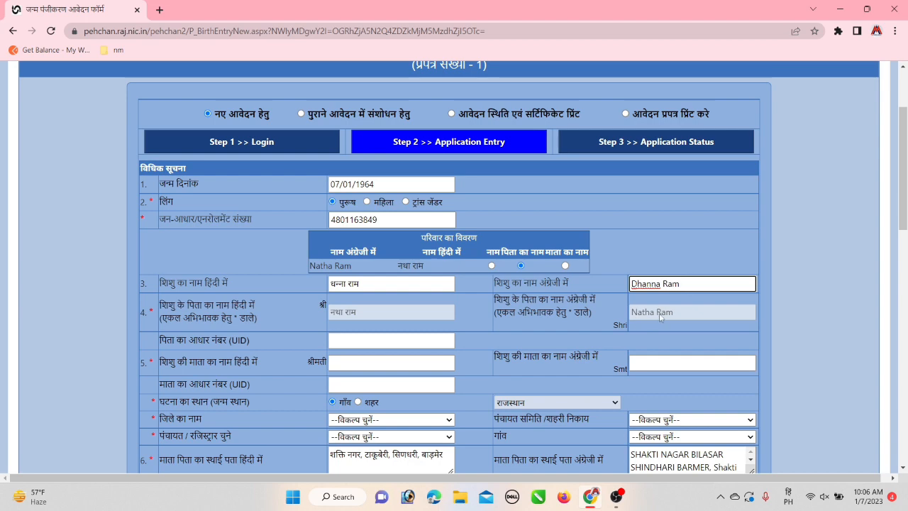
left_click(342, 341)
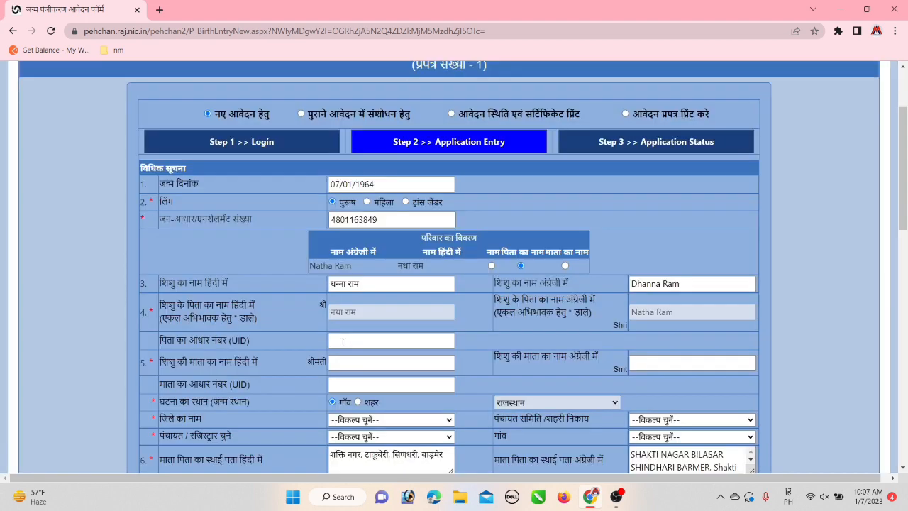
Enter the father's Aadhaar number and have it verified
left_click(342, 342)
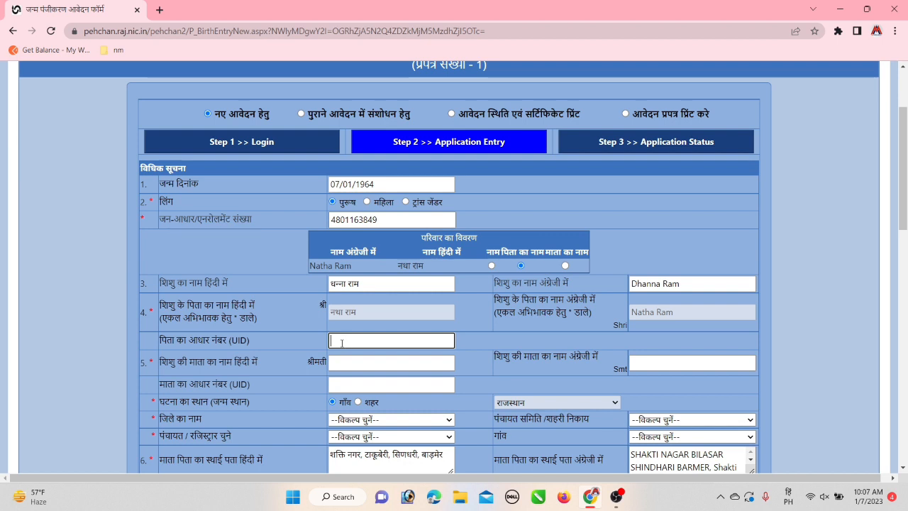
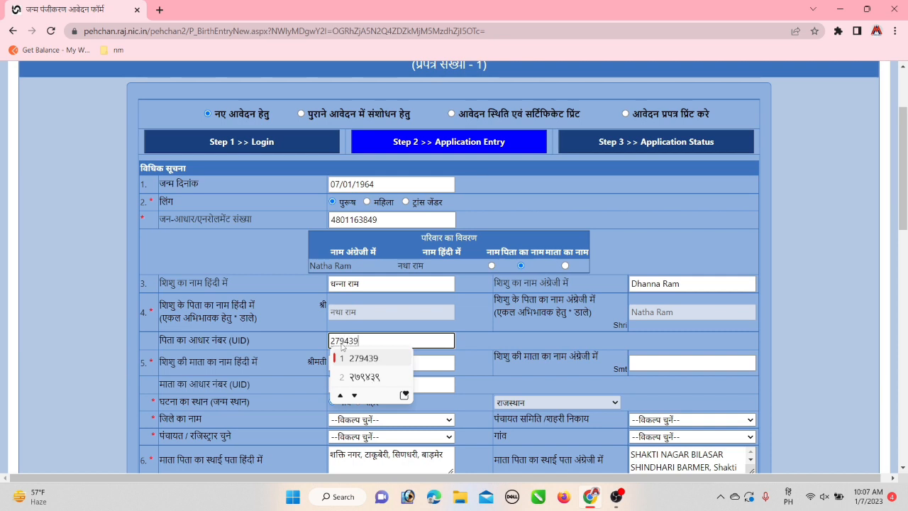
key("Tab")
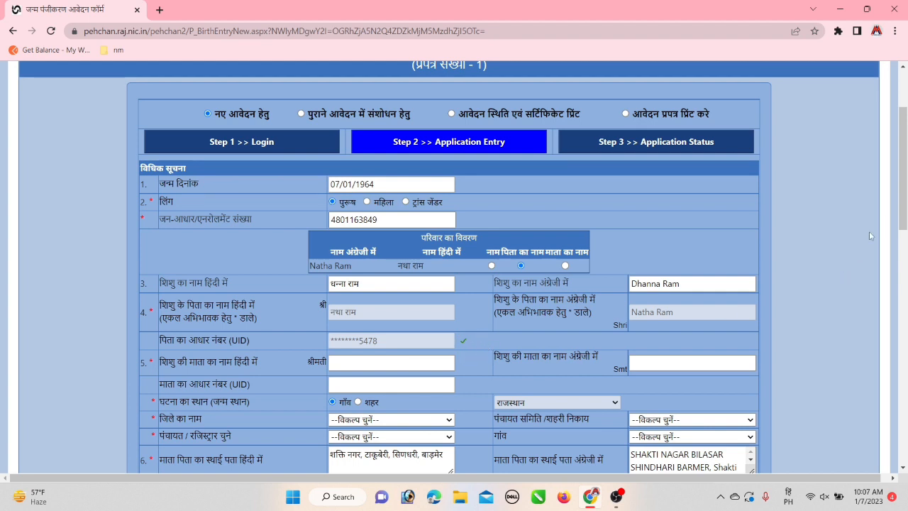
Enter the mother's name in the Hindi and English boxes, accepting the IME suggestions
scroll(901, 168, "down", 1)
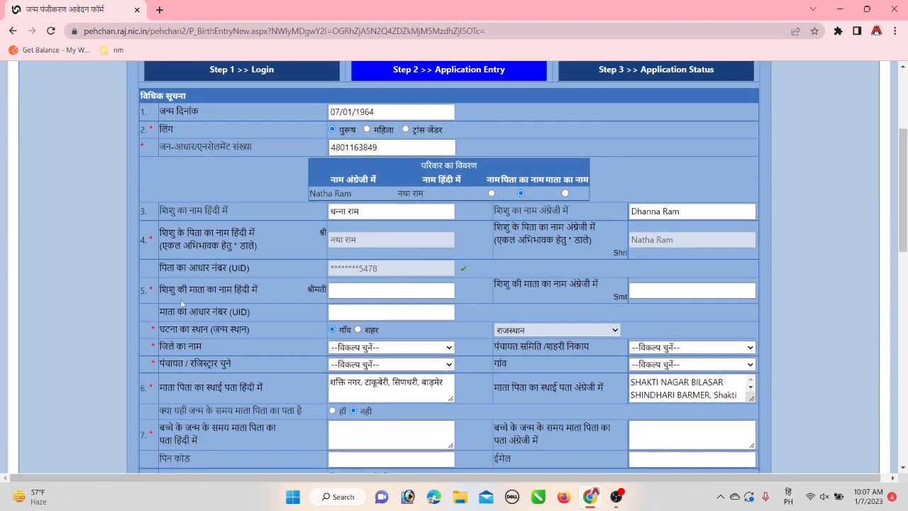
left_click(349, 296)
left_click(353, 293)
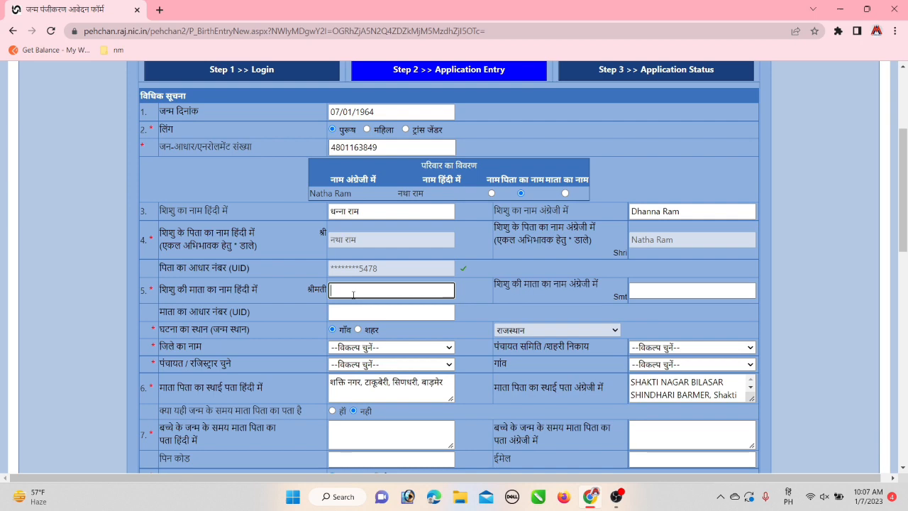
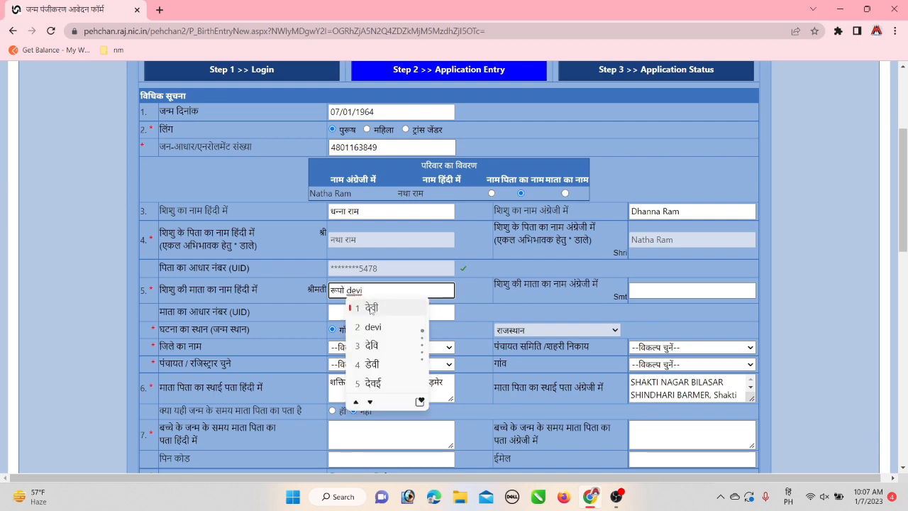
left_click(657, 291)
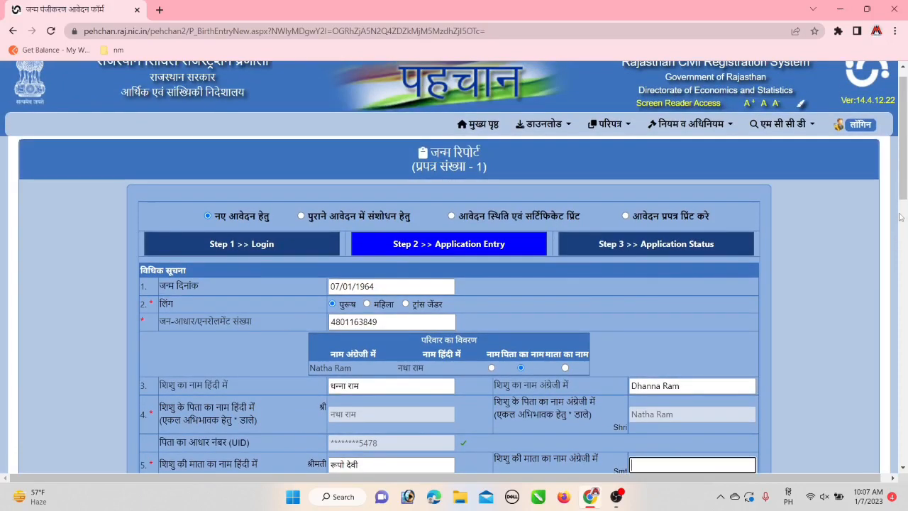
left_click_drag(903, 186, 902, 243)
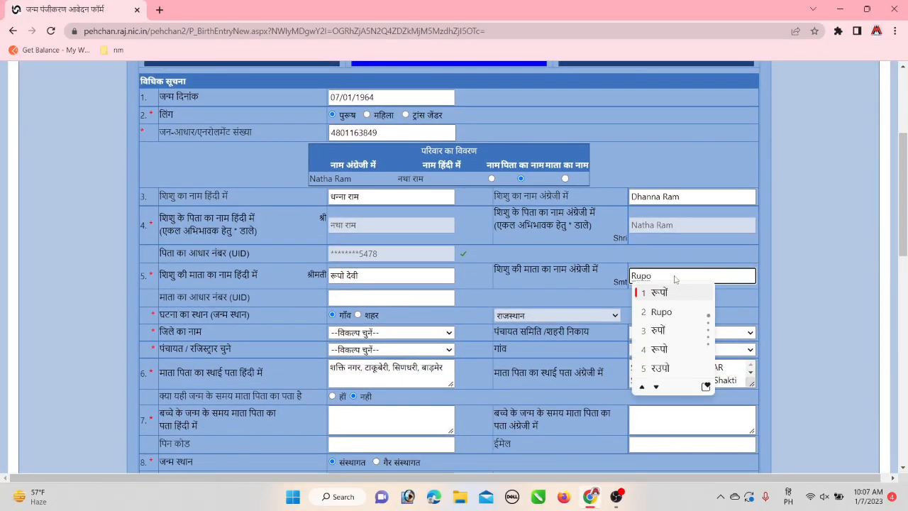
left_click(667, 313)
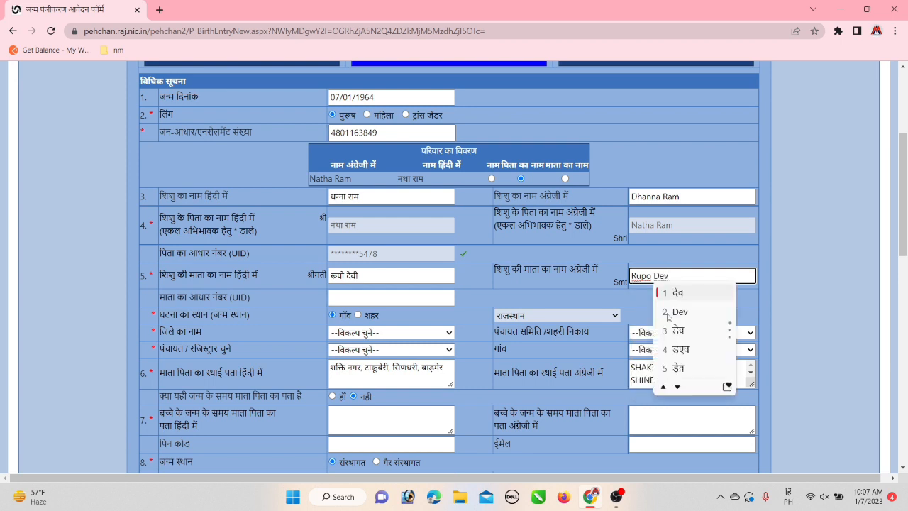
left_click(668, 313)
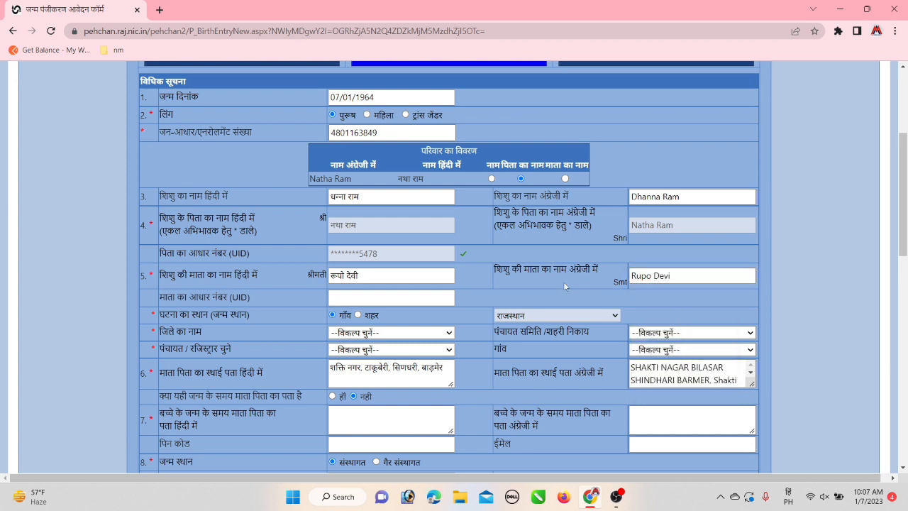
left_click(565, 286)
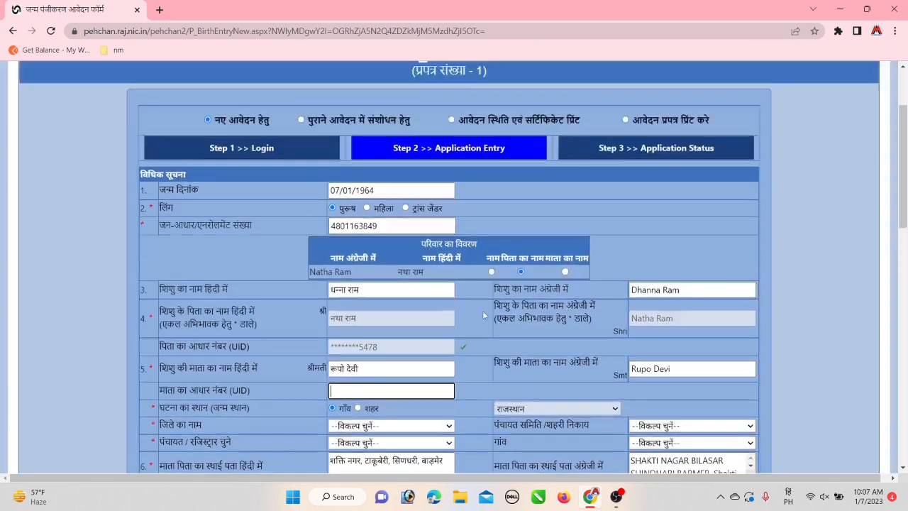
Choose the birth location's district and panchayat samiti from their dropdowns
scroll(483, 315, "up", 1)
left_click_drag(900, 171, 896, 252)
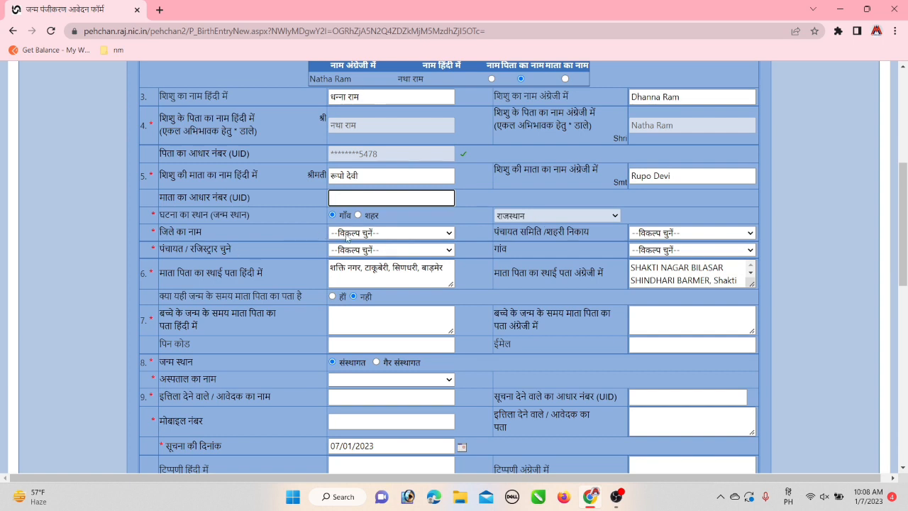
left_click(348, 234)
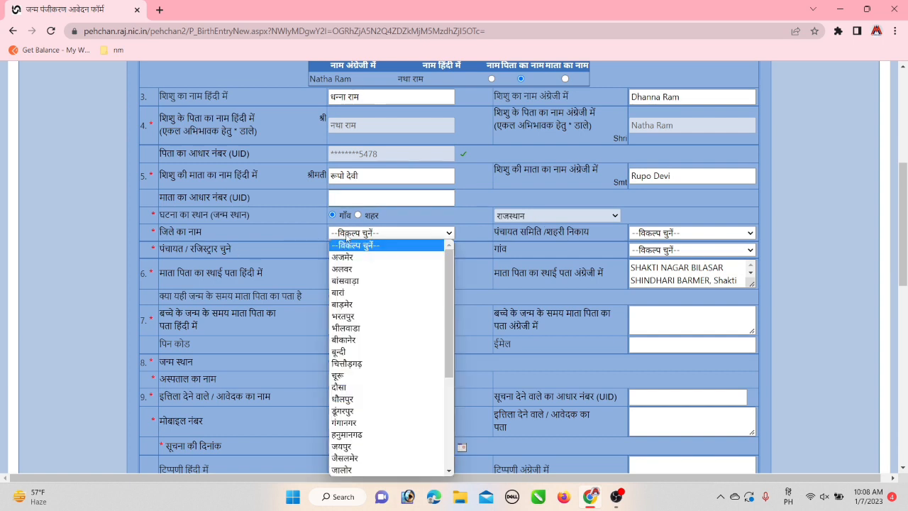
left_click(356, 304)
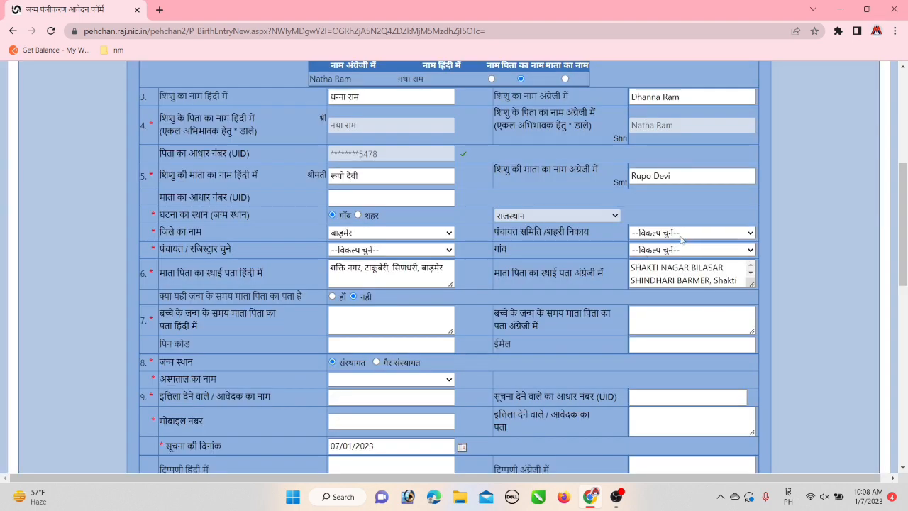
left_click(682, 240)
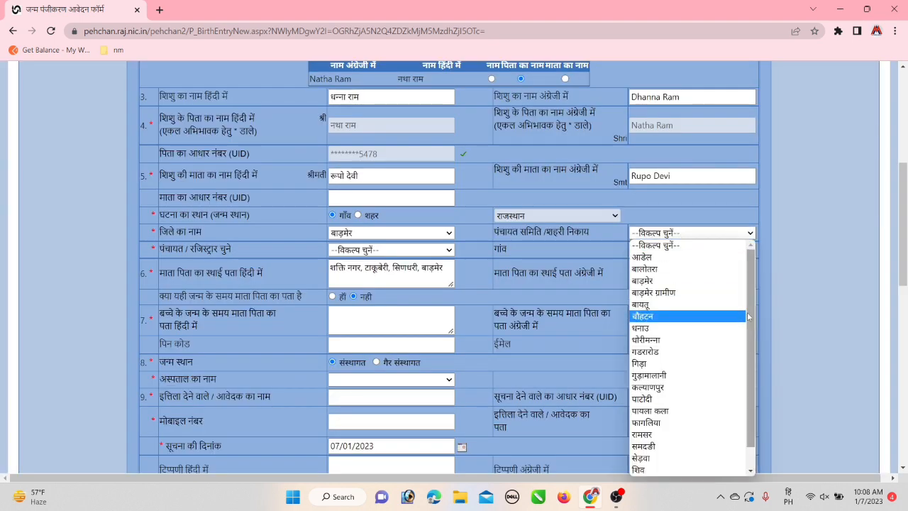
scroll(709, 319, "down", 2)
left_click(667, 457)
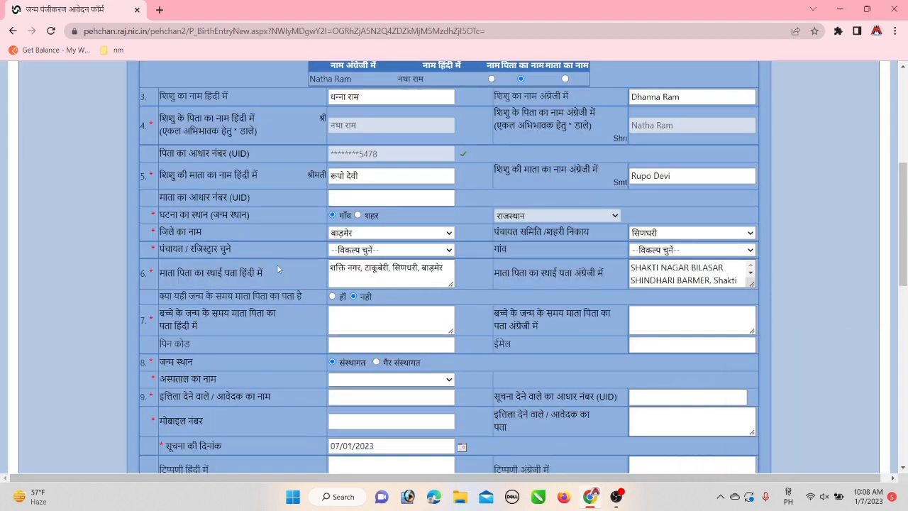
Choose the panchayat and village from their dropdowns to complete the birth location
left_click(370, 251)
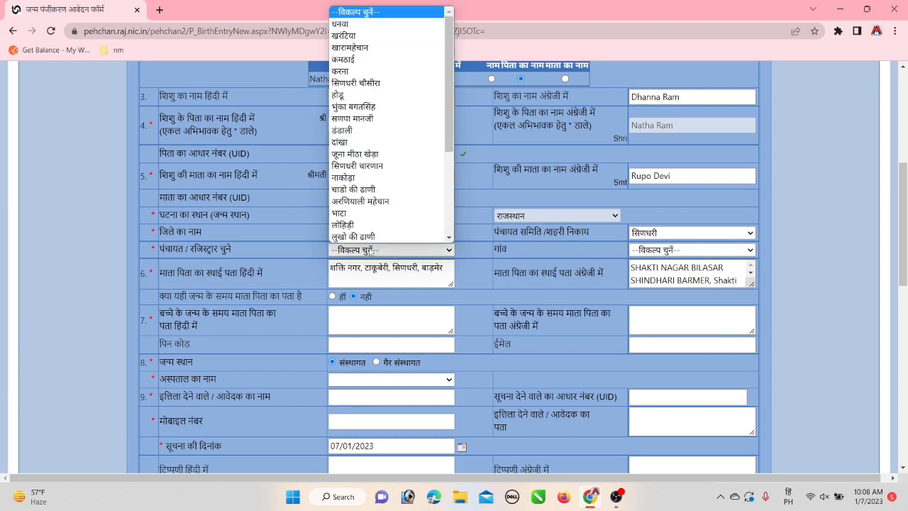
scroll(429, 166, "down", 5)
left_click_drag(448, 132, 450, 201)
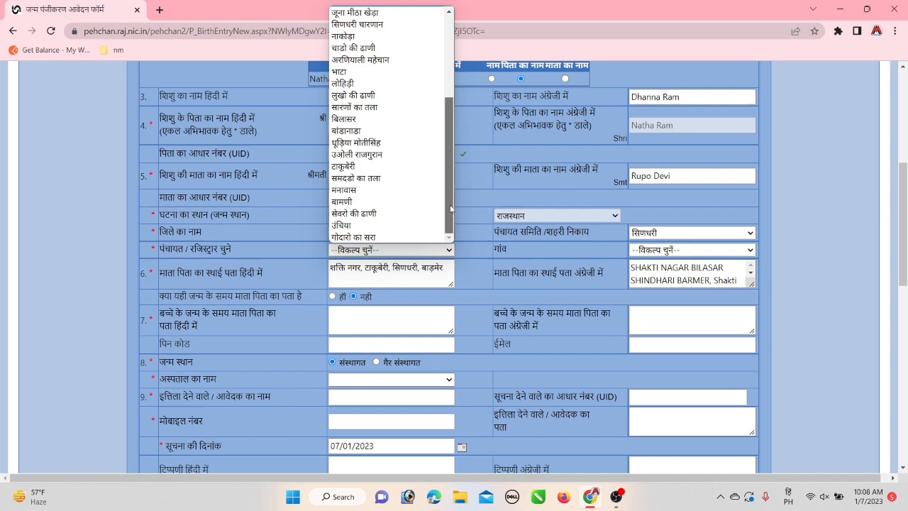
left_click(378, 167)
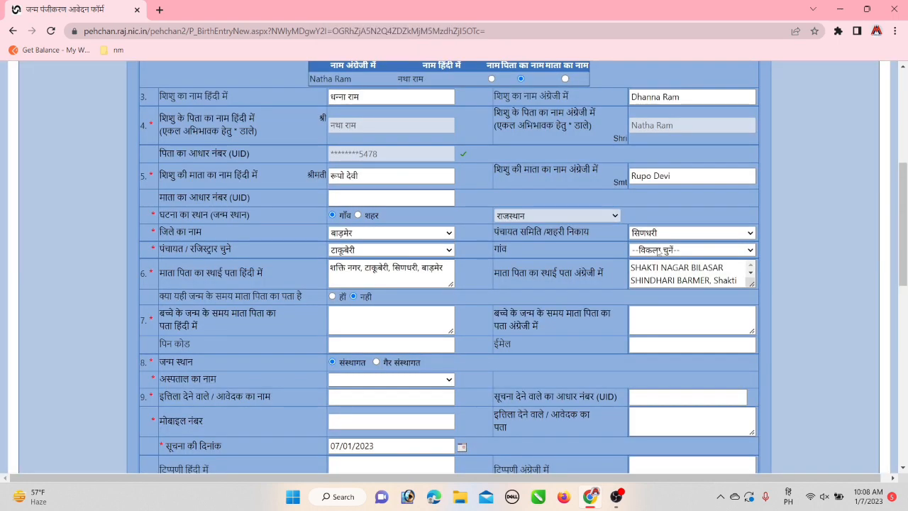
left_click(658, 251)
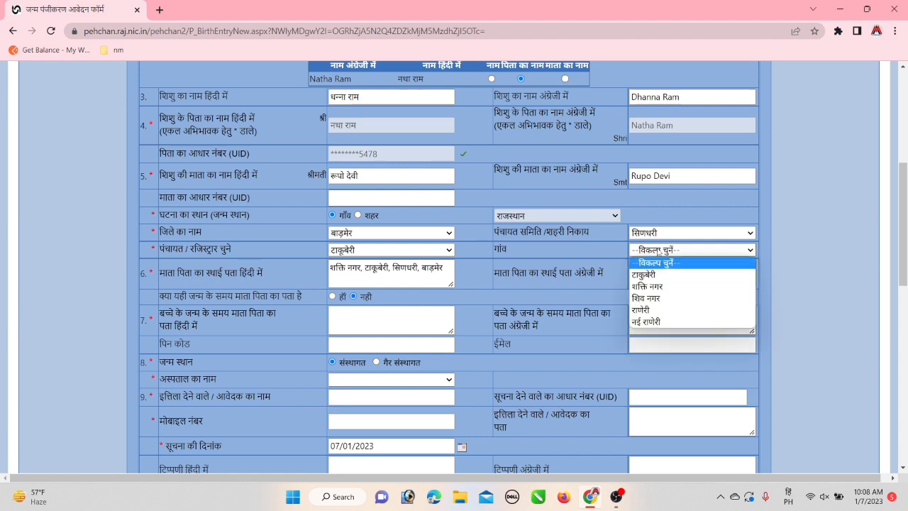
left_click(650, 286)
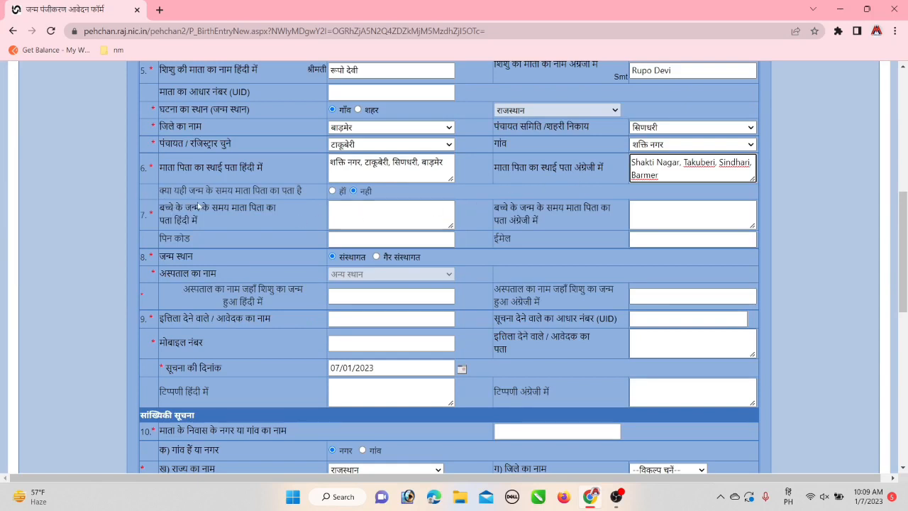
Confirm the same address at birth, enter the PIN code, and mark the birth non-institutional
left_click(332, 190)
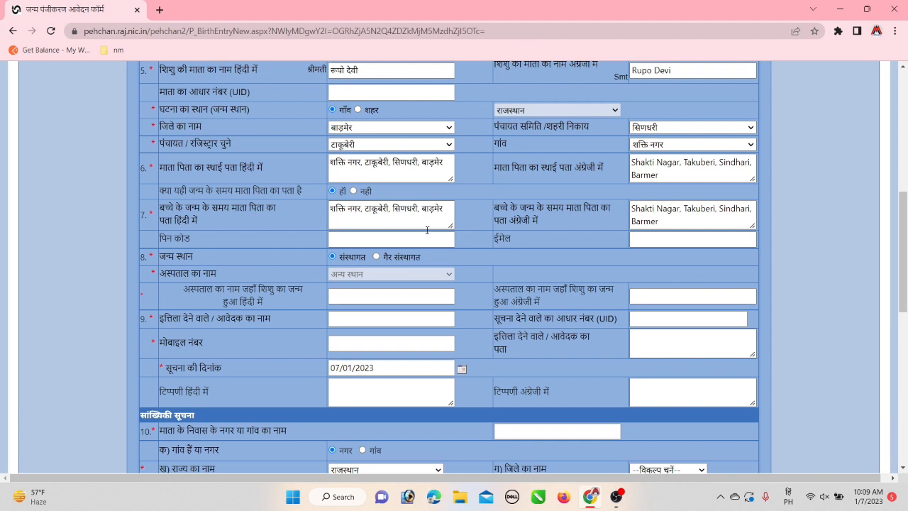
left_click(349, 242)
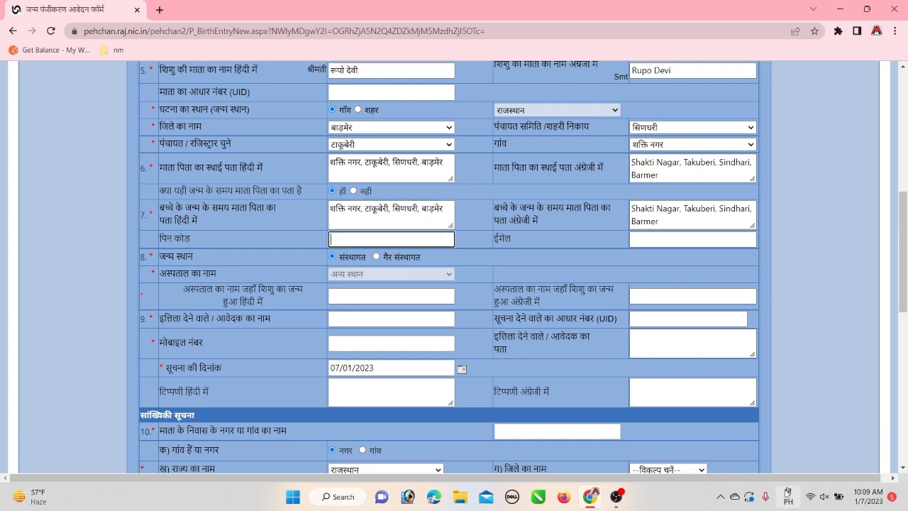
left_click(790, 496)
left_click(745, 291)
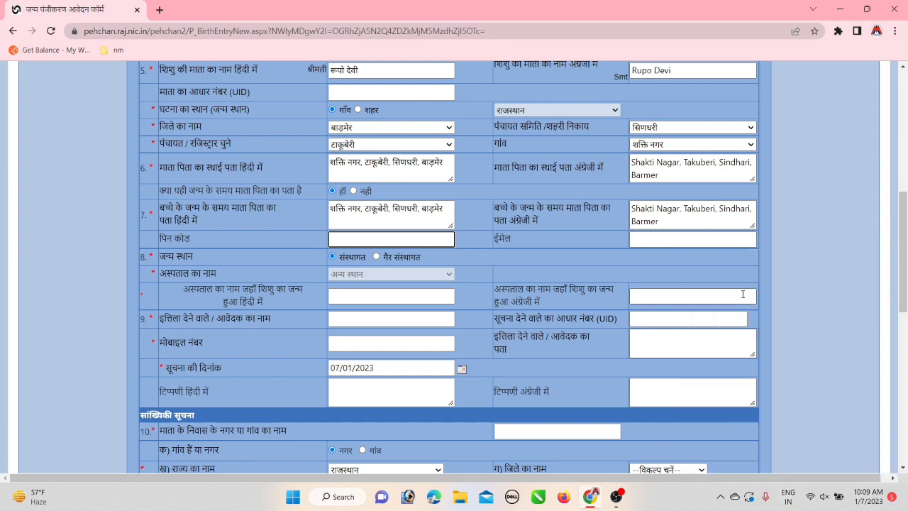
type("344703")
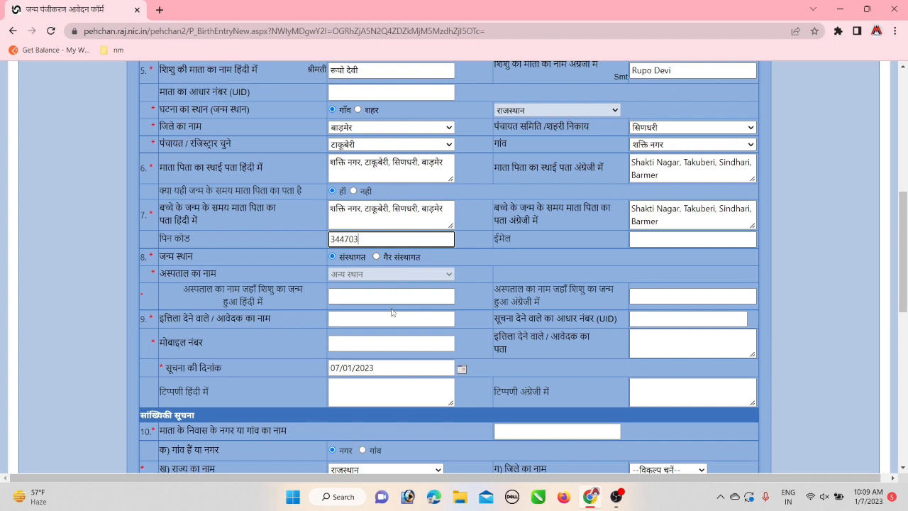
left_click(376, 257)
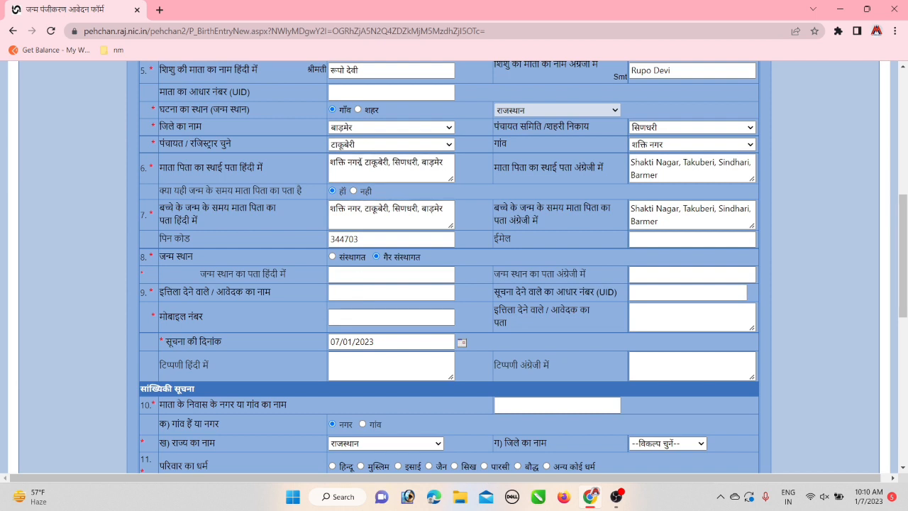
Copy the village name from the permanent address into the Hindi and English birth-place address fields
left_click_drag(360, 162, 330, 162)
key("ctrl+c")
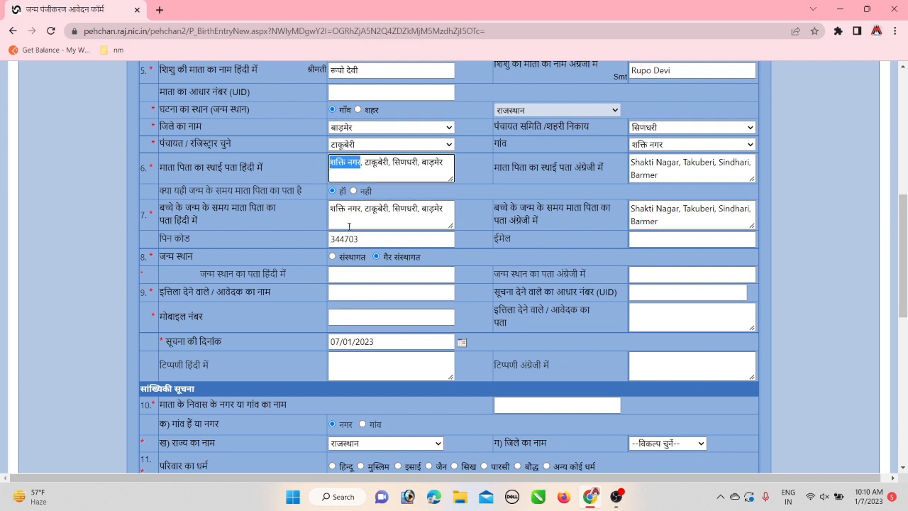
left_click(360, 277)
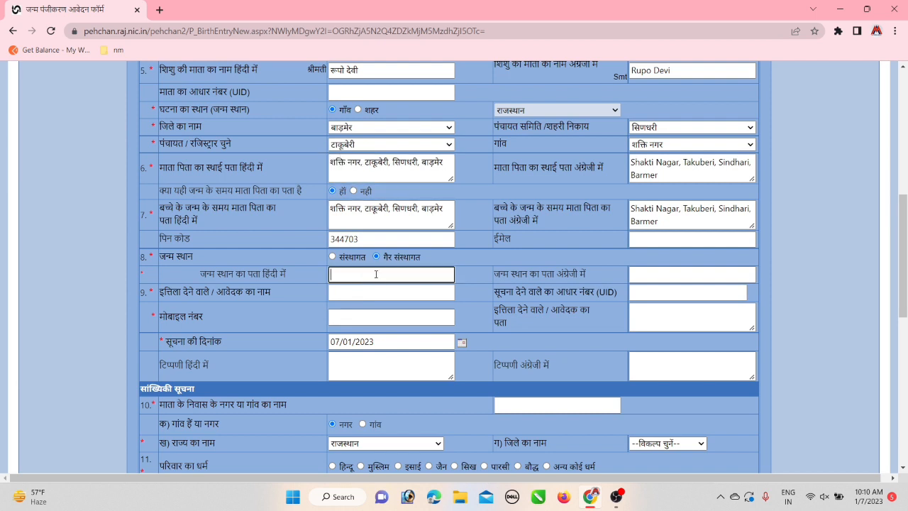
key("ctrl+v")
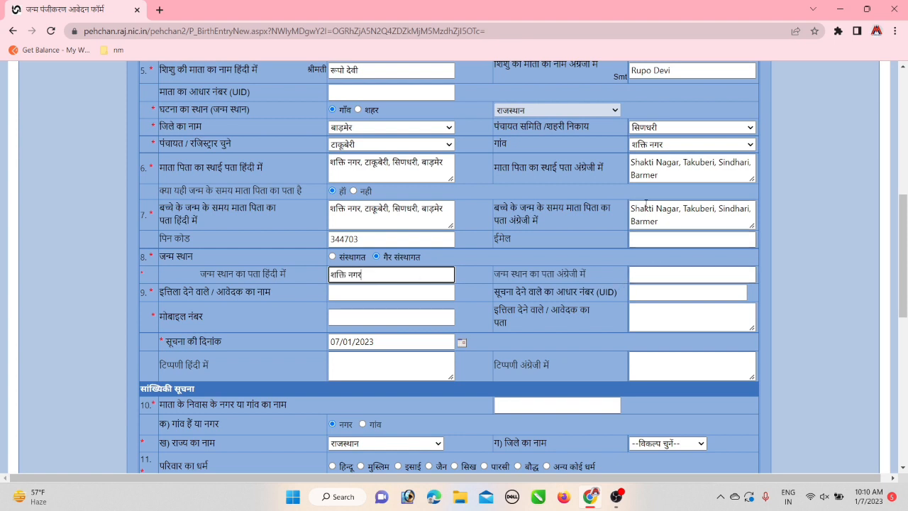
left_click_drag(656, 211, 680, 211)
left_click(644, 271)
type("Shakti Nagar")
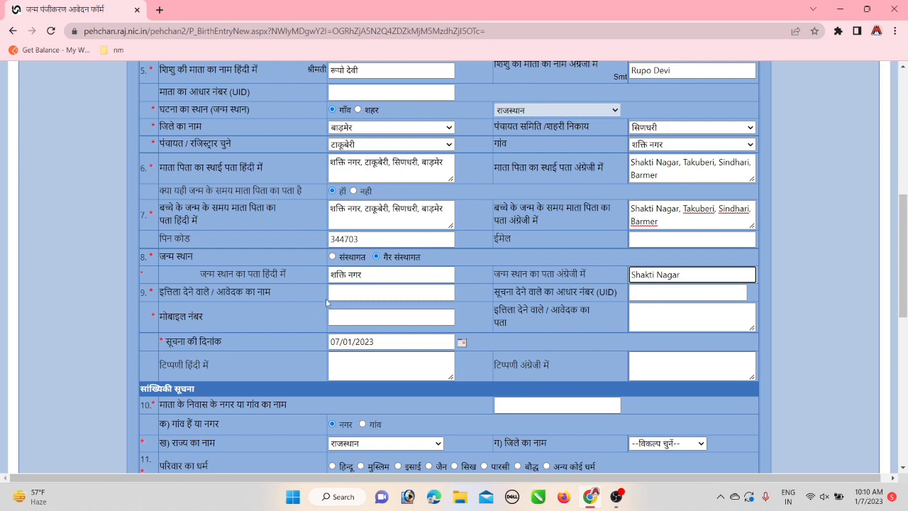
left_click_drag(904, 299, 904, 239)
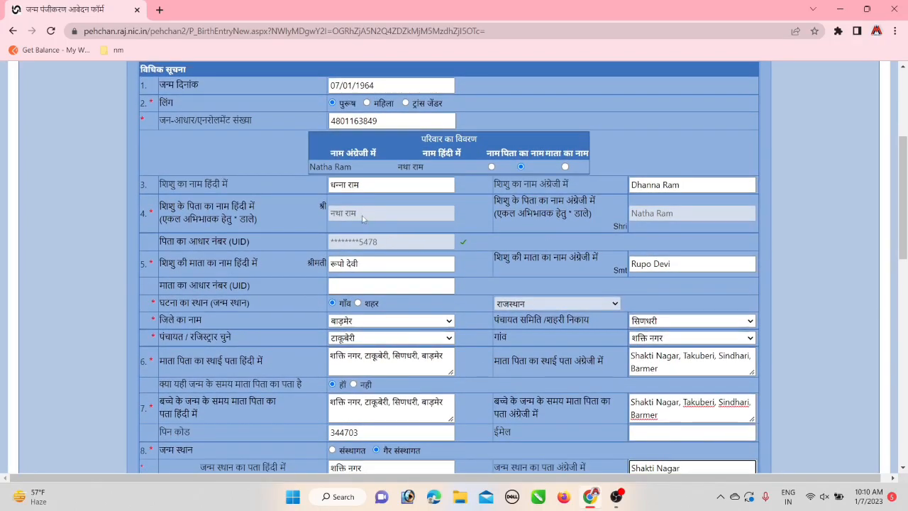
Fill the informant's name using the father's Hindi name
left_click_drag(357, 214, 331, 217)
key("ctrl+c")
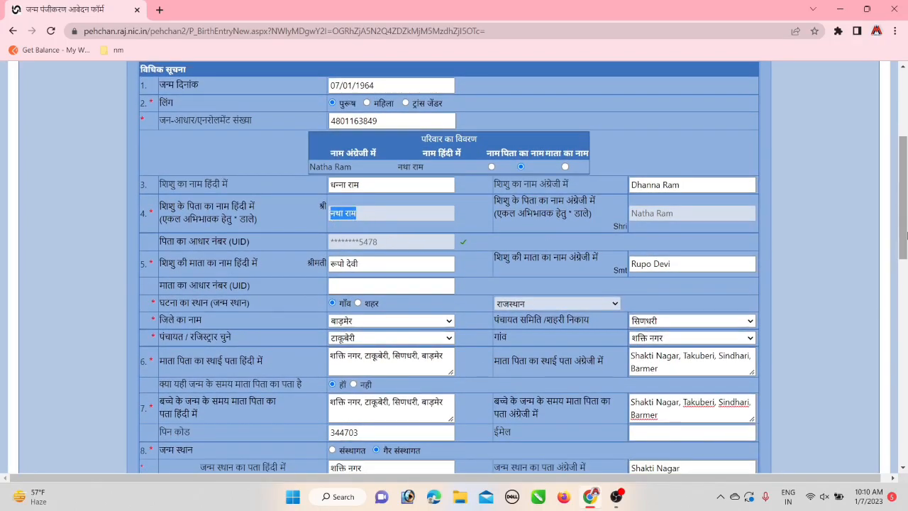
left_click_drag(906, 227, 905, 305)
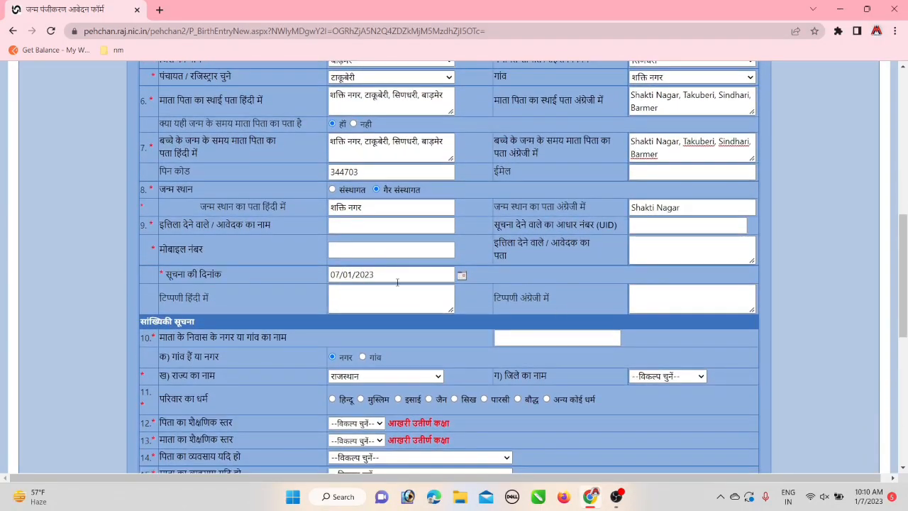
left_click(356, 225)
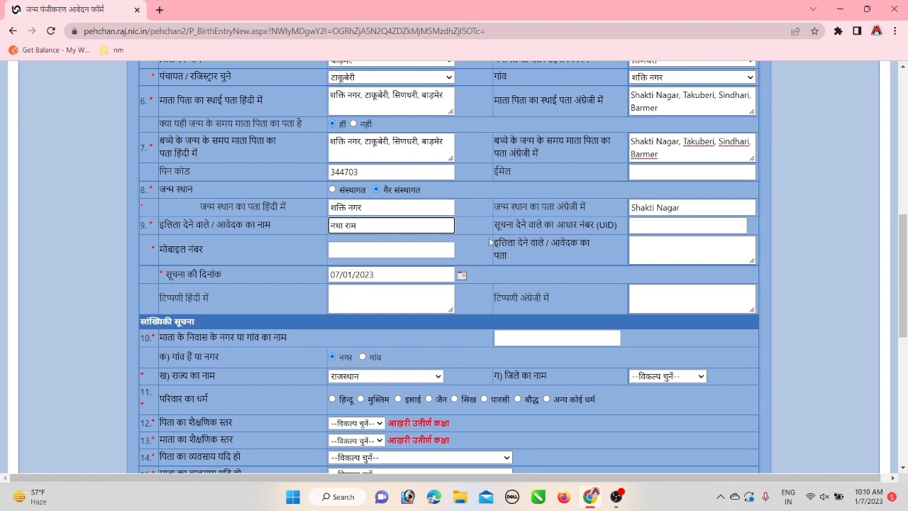
left_click(650, 238)
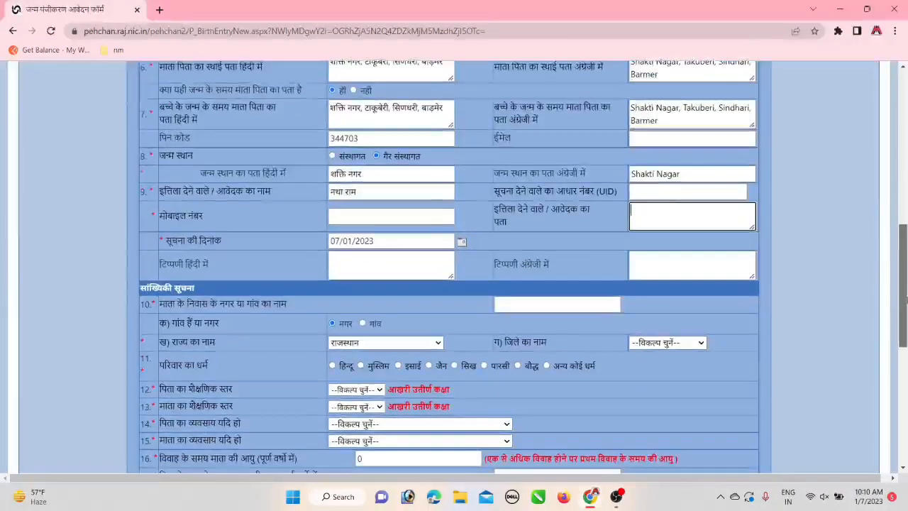
Enter the informant's Aadhaar number and have it verified and masked
left_click(650, 198)
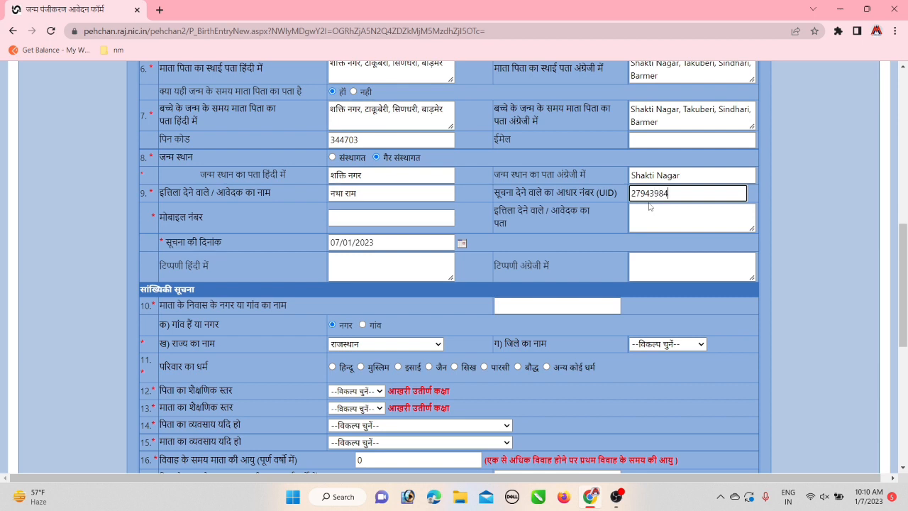
key("Tab")
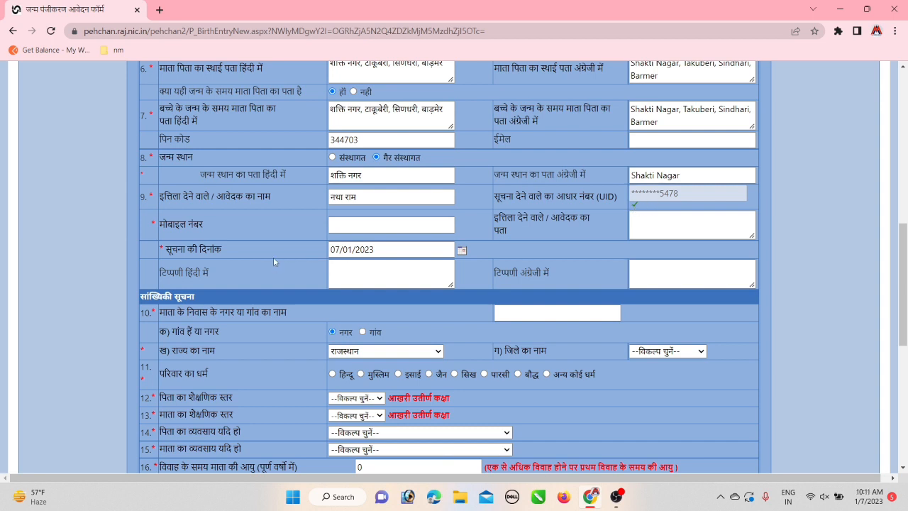
Enter the informant's mobile number and paste the locality Shakti Nagar as their address
left_click(333, 227)
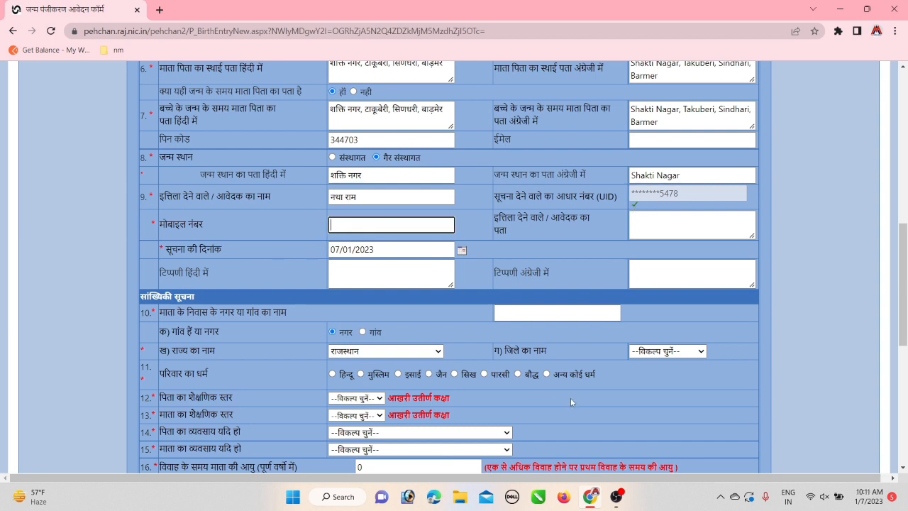
left_click(658, 229)
key("ctrl+v")
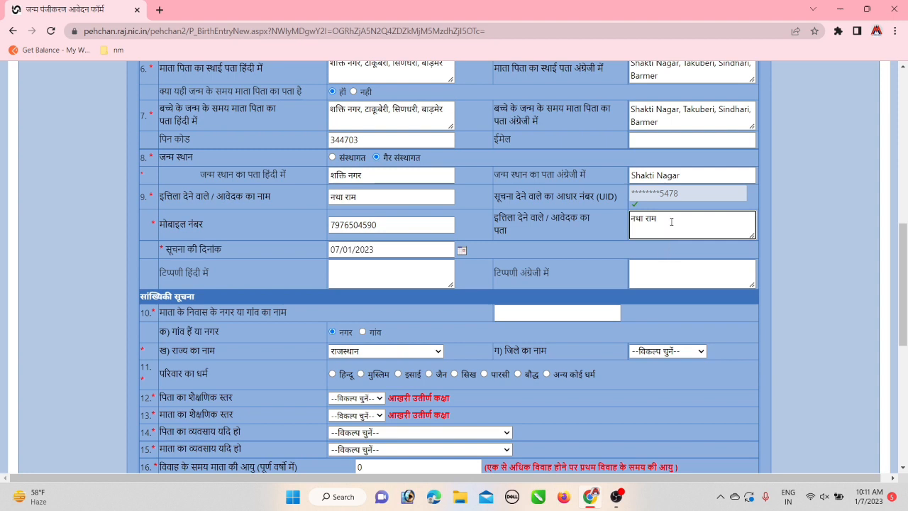
left_click_drag(679, 112, 624, 118)
key("ctrl+c")
left_click(642, 222)
key("ctrl+a")
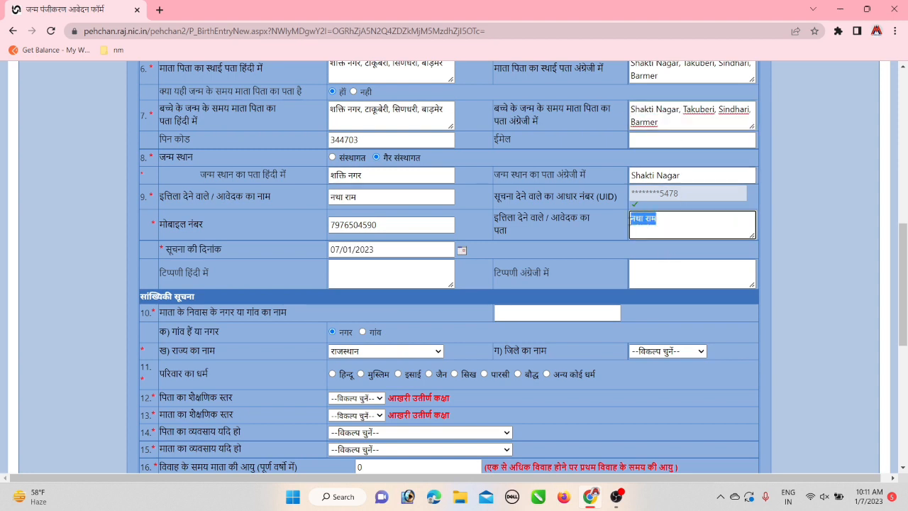
key("ctrl+v")
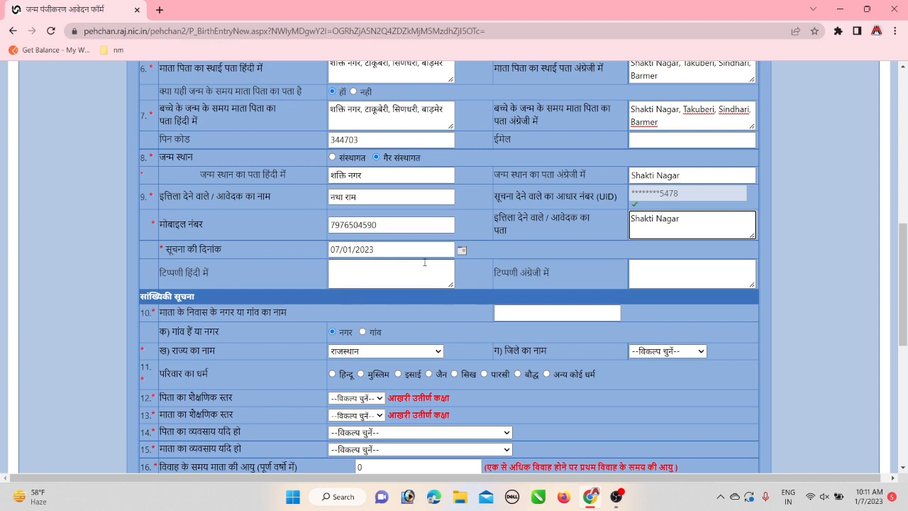
Set the information date to 30/12/2022 in the calendar
left_click(461, 251)
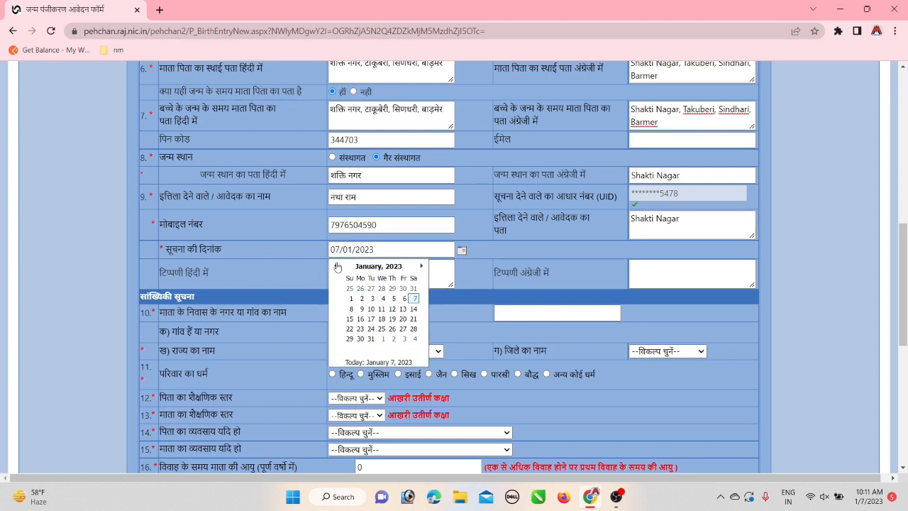
left_click(336, 265)
left_click(404, 329)
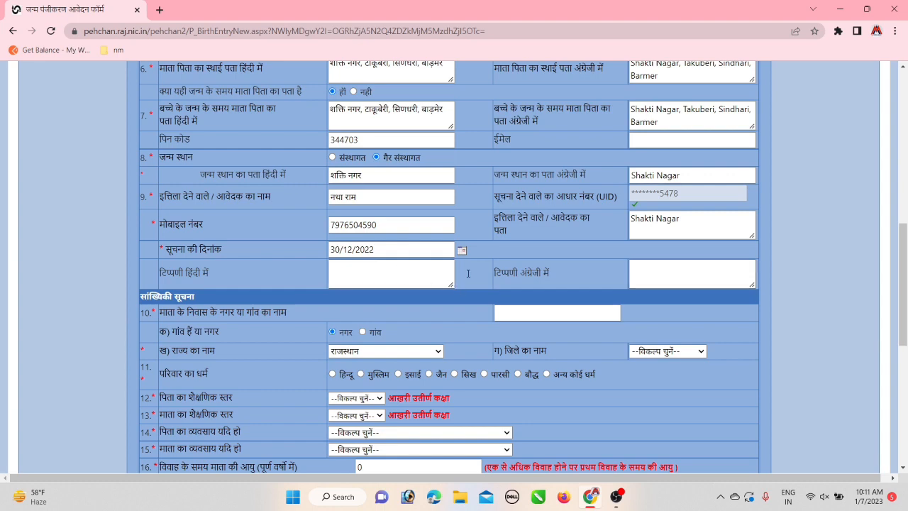
scroll(469, 273, "down", 3)
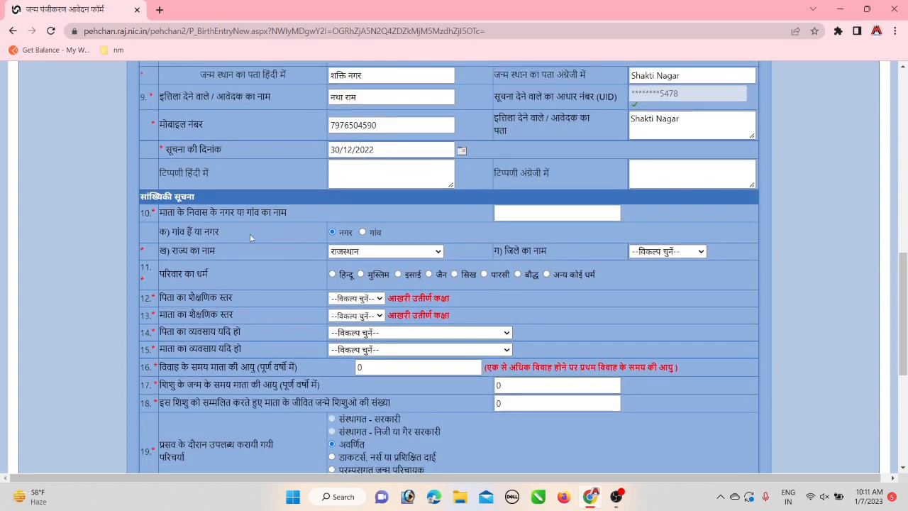
Paste the locality as the mother's town, mark it a village, and choose district बाड़मेर
left_click(514, 212)
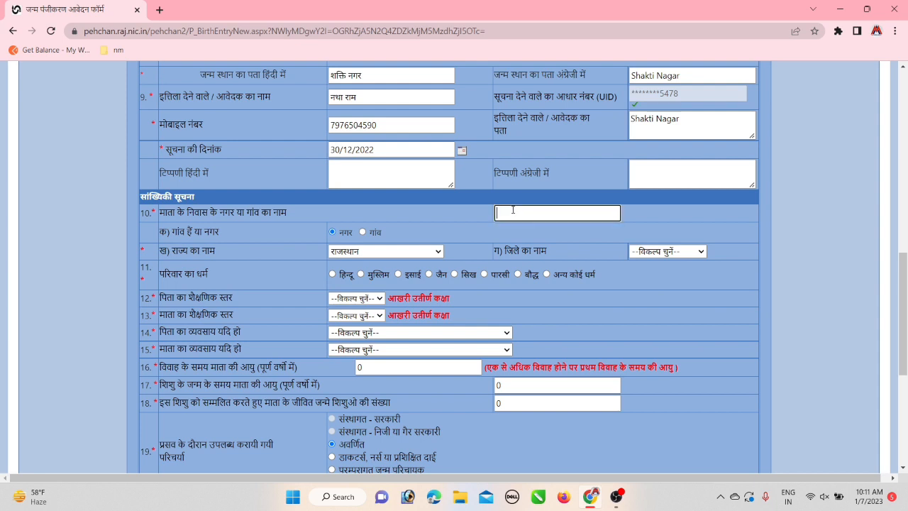
key("ctrl+v")
left_click(362, 232)
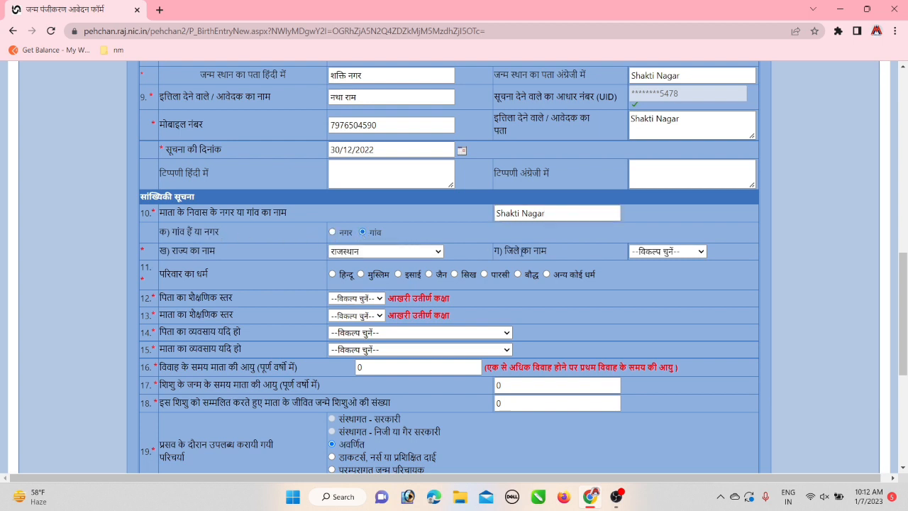
left_click(631, 255)
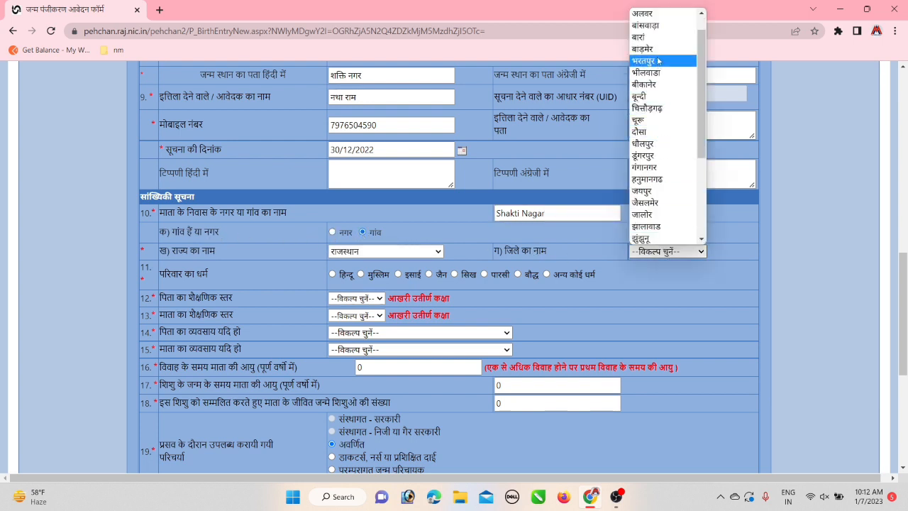
left_click(654, 55)
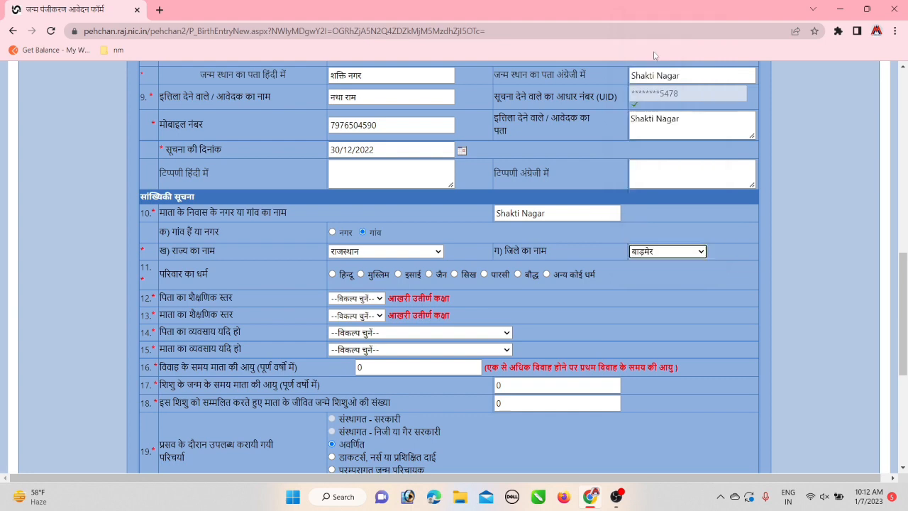
Set religion to हिन्दू, both parents' education to निरक्षर, and both occupations to farming
left_click(332, 274)
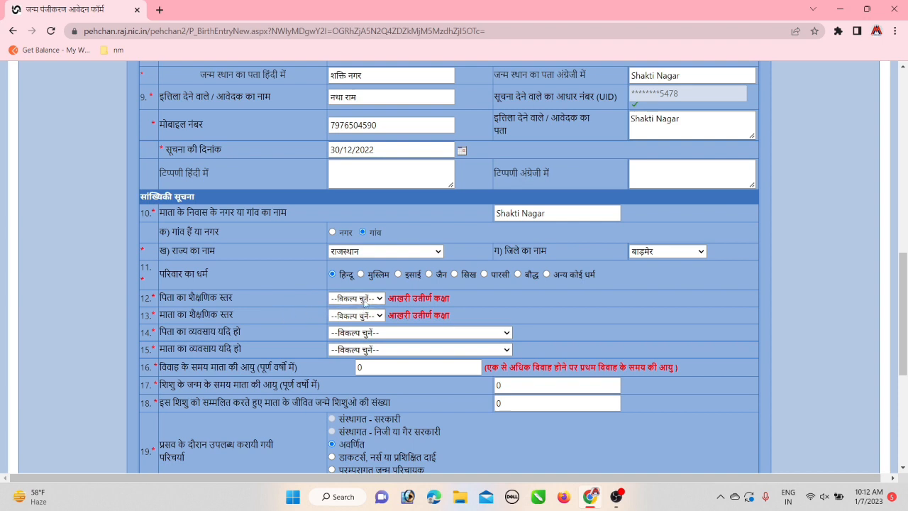
left_click(365, 300)
left_click(365, 321)
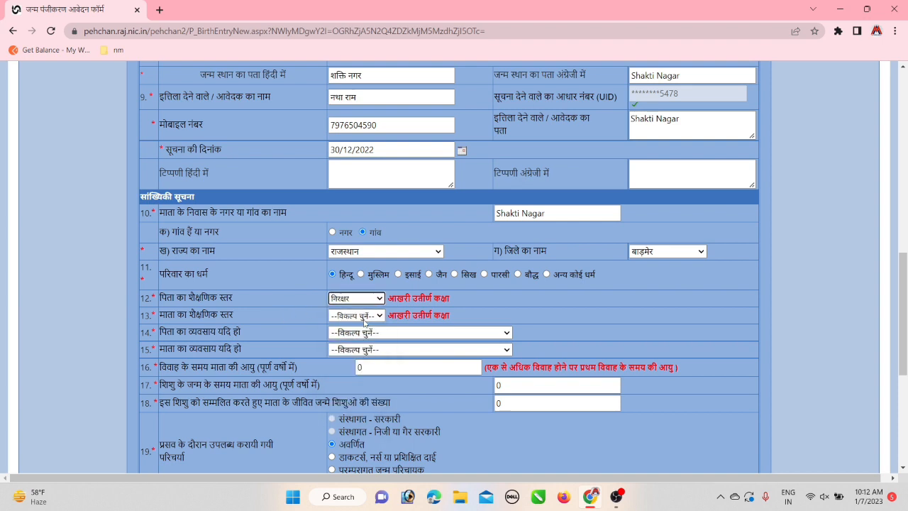
left_click(368, 317)
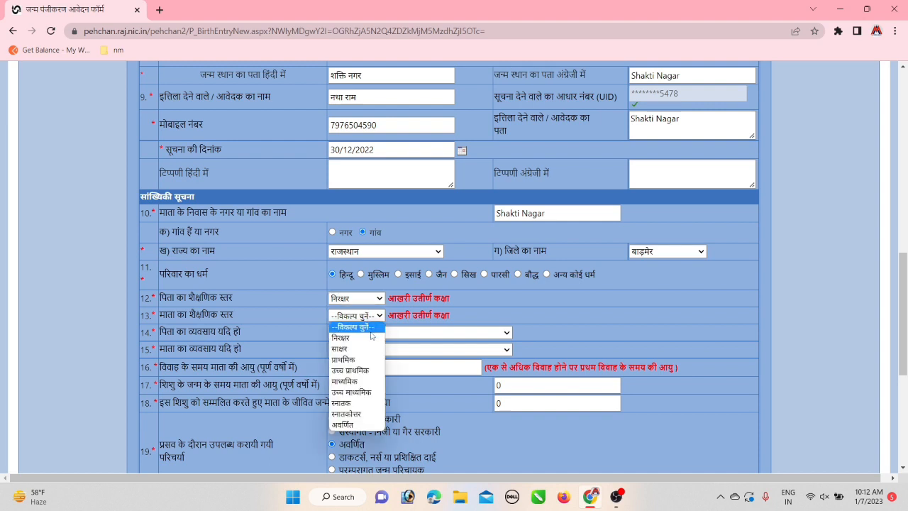
left_click(372, 337)
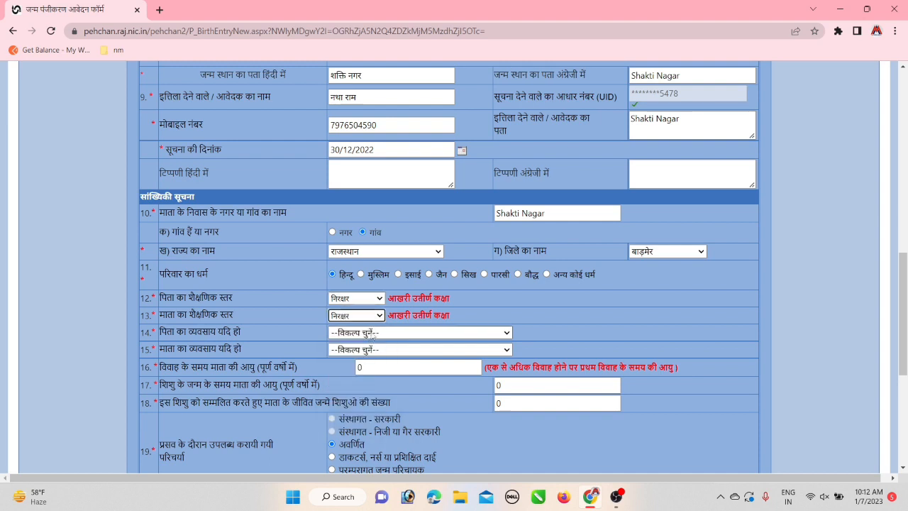
left_click(372, 334)
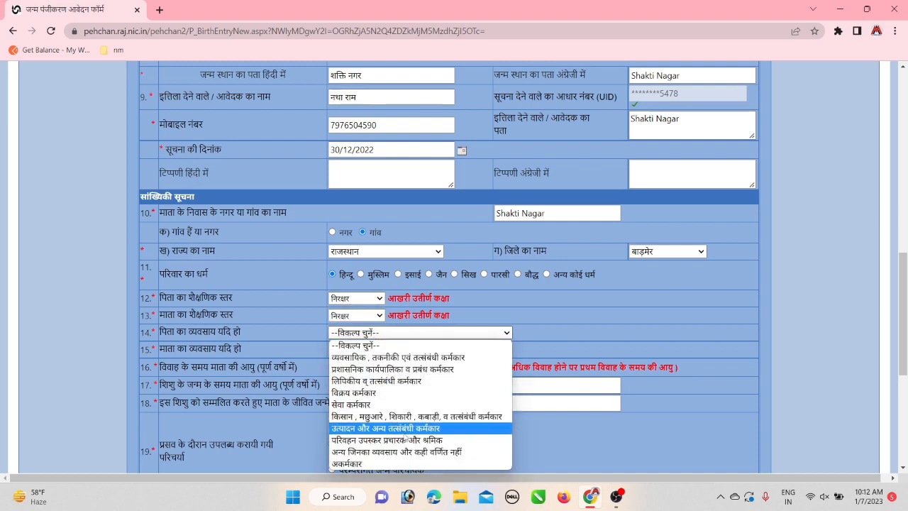
left_click(380, 416)
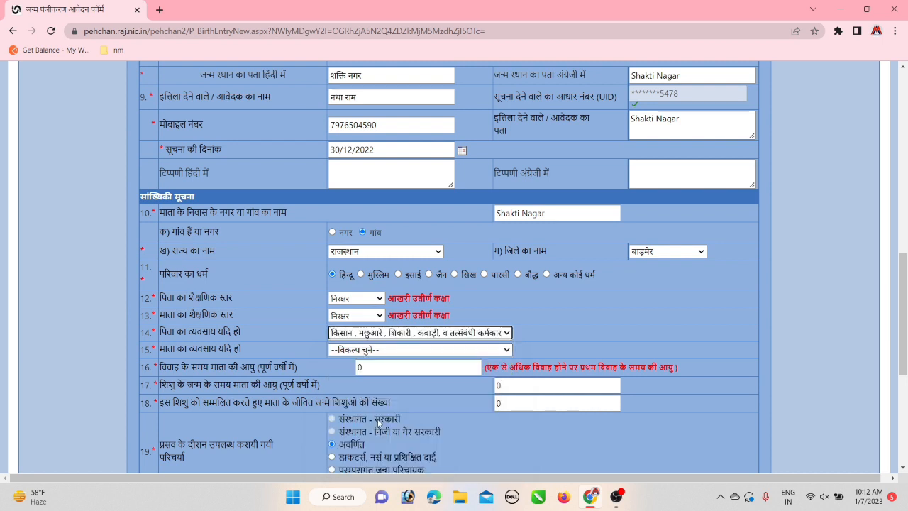
left_click(376, 350)
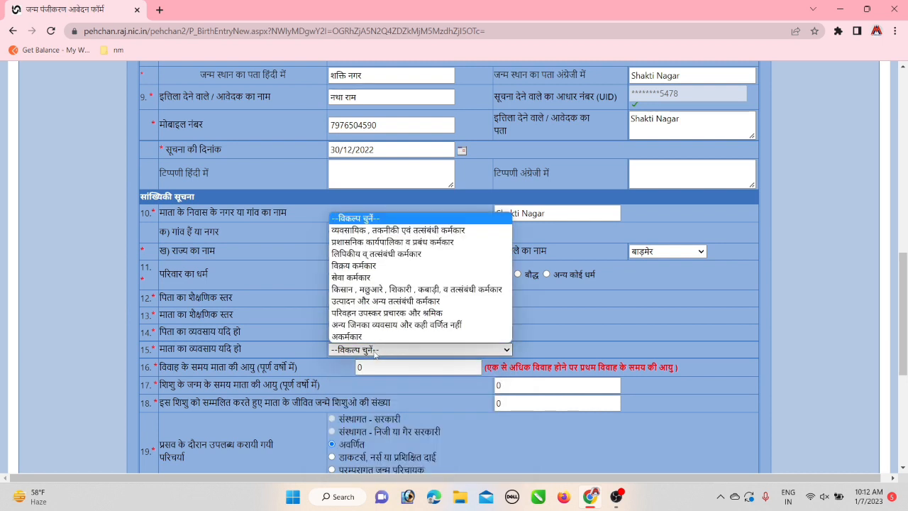
left_click(372, 291)
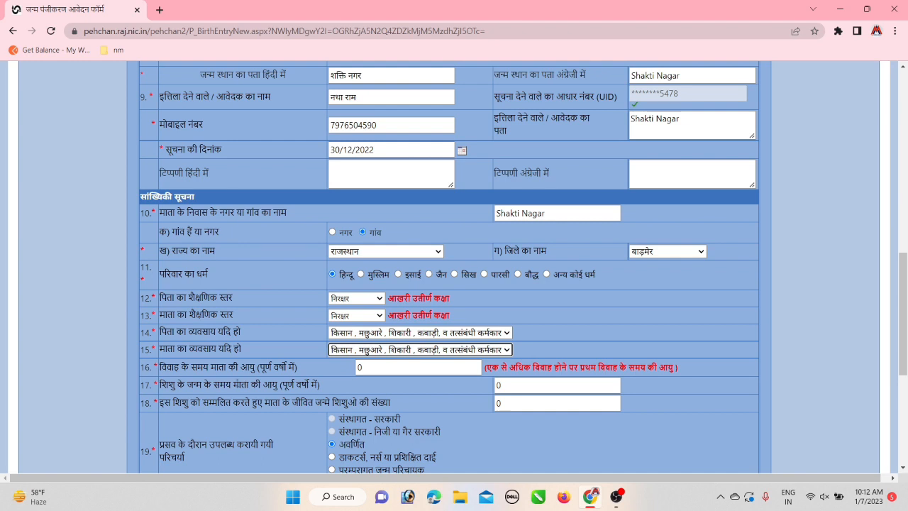
Enter the mother's marriage age 18, age at birth 20, and five live-born children
key("Tab")
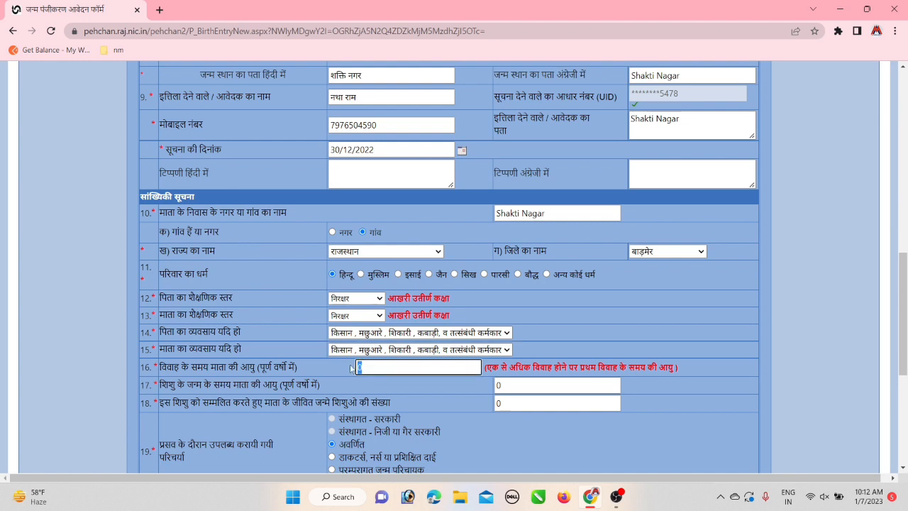
type("18")
key("Tab")
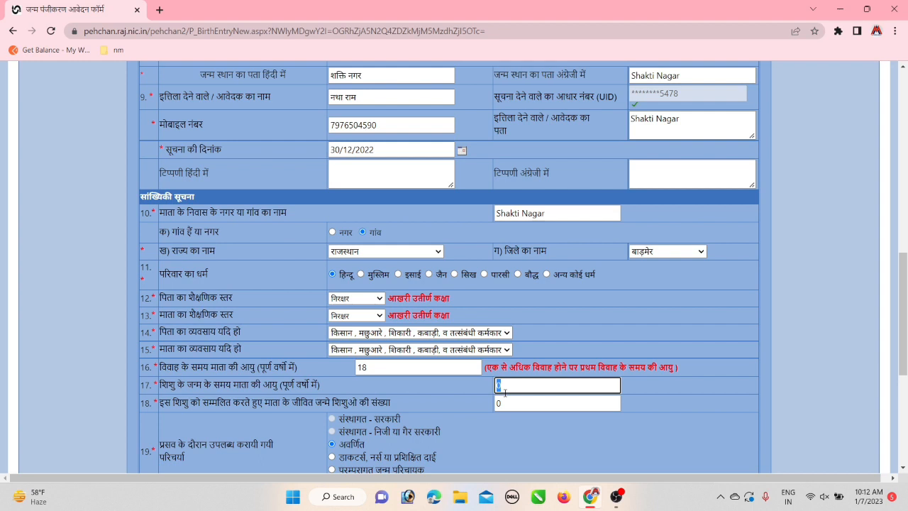
type("20")
key("Tab")
type("0")
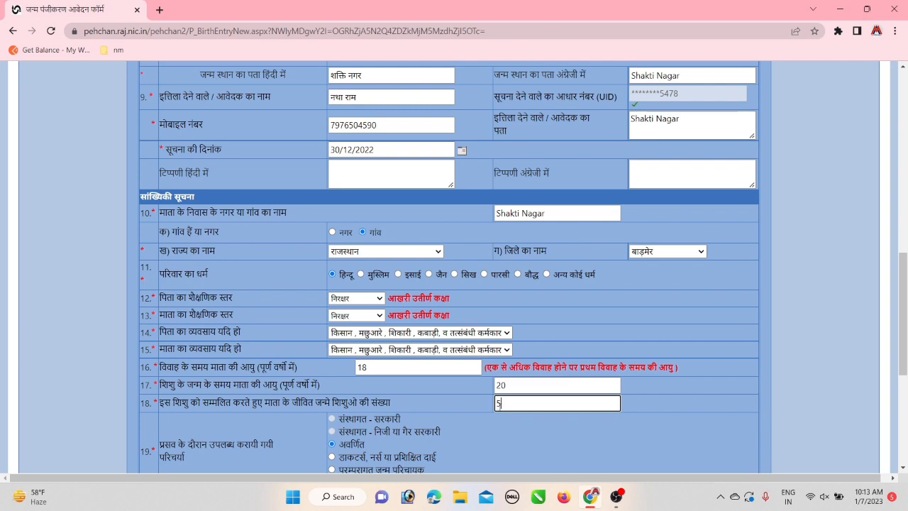
Record the delivery as assisted by relatives and the birth method as natural
scroll(804, 309, "down", 3)
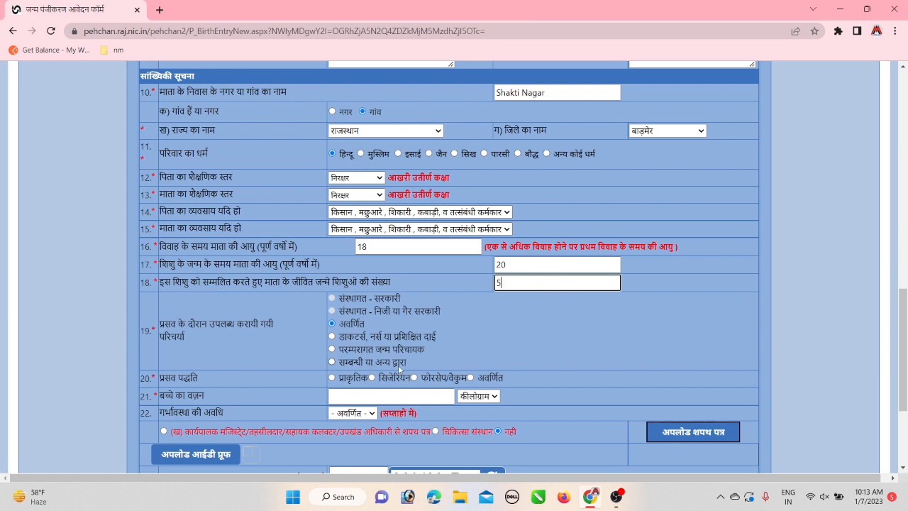
left_click(332, 363)
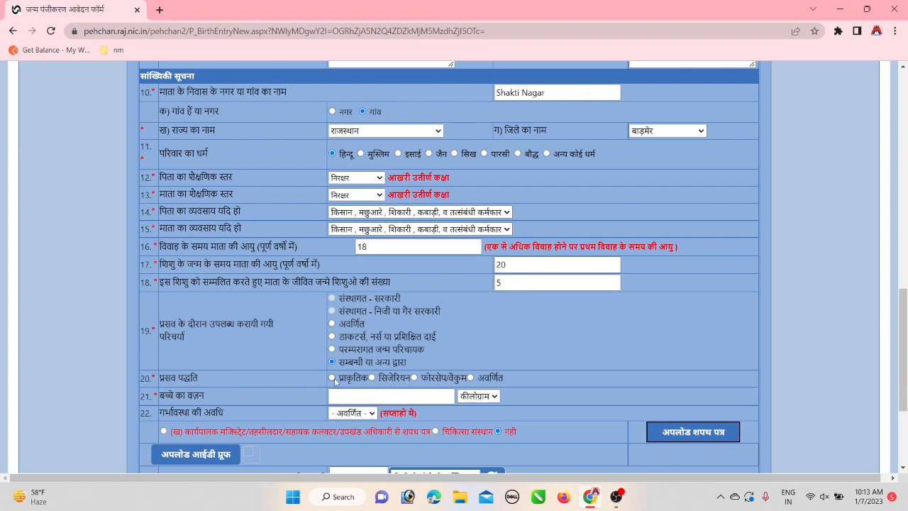
left_click(333, 378)
left_click_drag(901, 300, 901, 328)
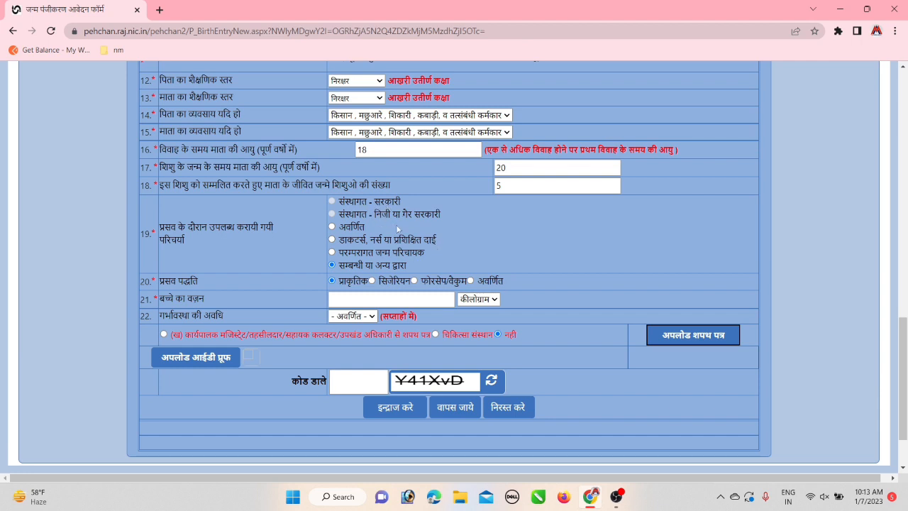
Enter baby weight 3 kg, gestation 38 सप्ताह, and select the (ख) magistrate-affidavit option
left_click(347, 295)
type("3")
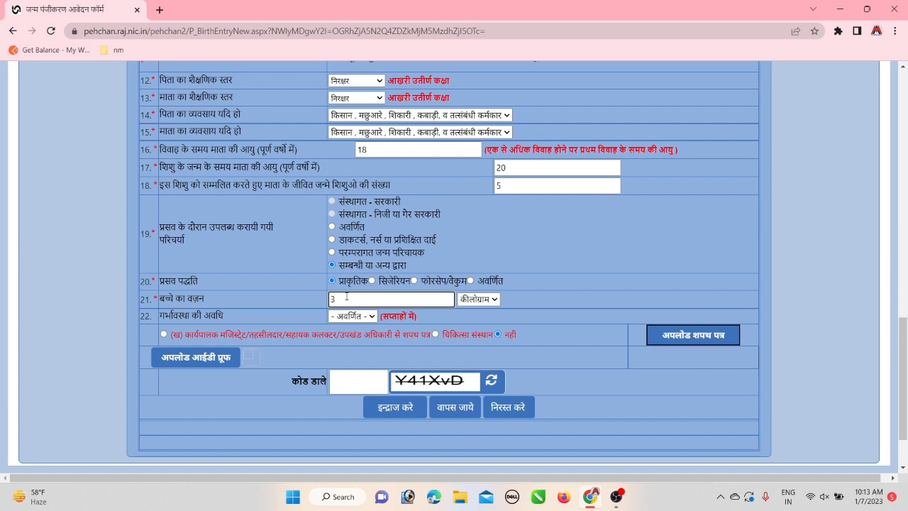
left_click(370, 317)
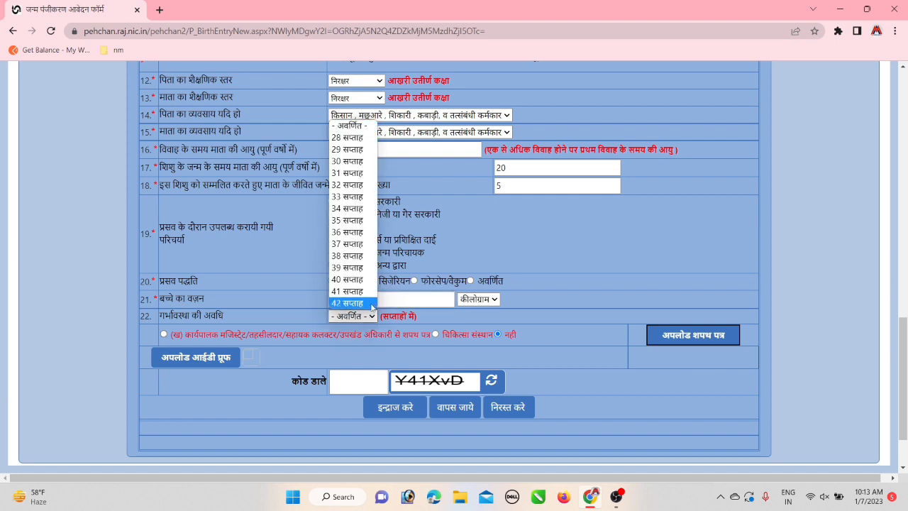
left_click(360, 256)
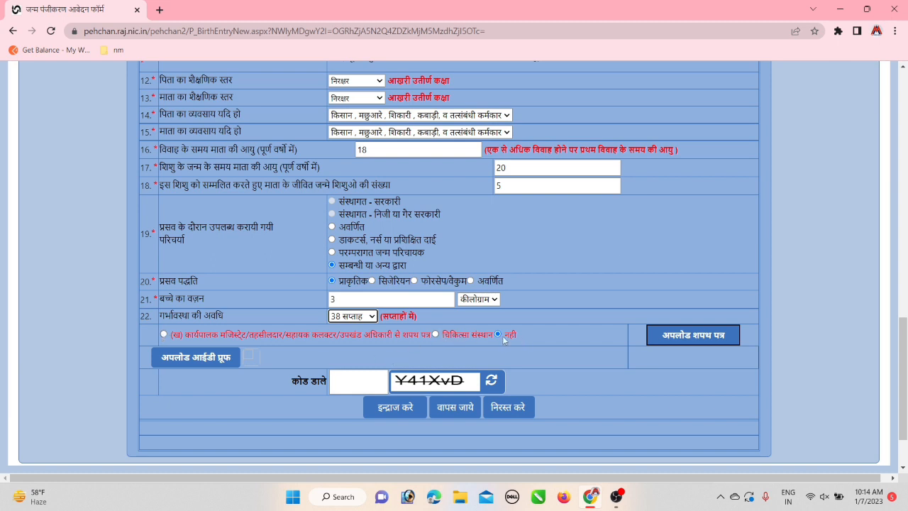
left_click(164, 334)
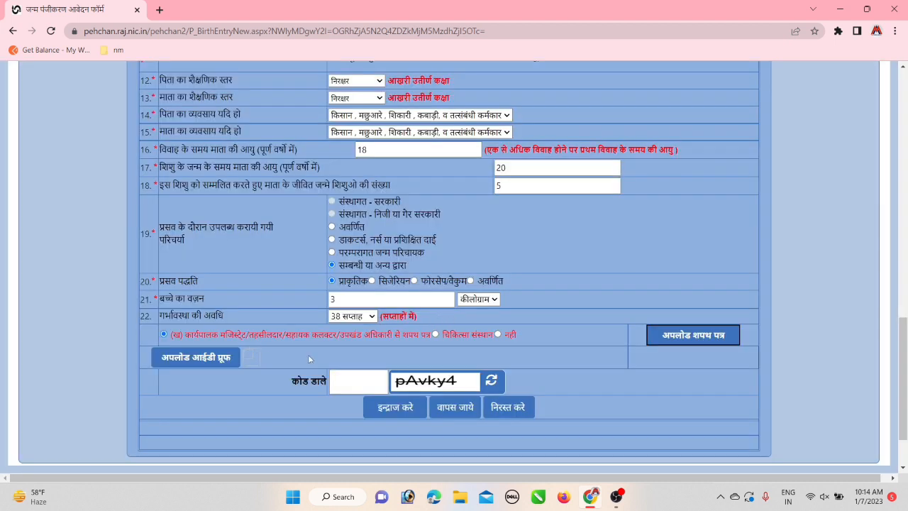
left_click_drag(902, 350, 903, 351)
scroll(774, 336, "down", 2)
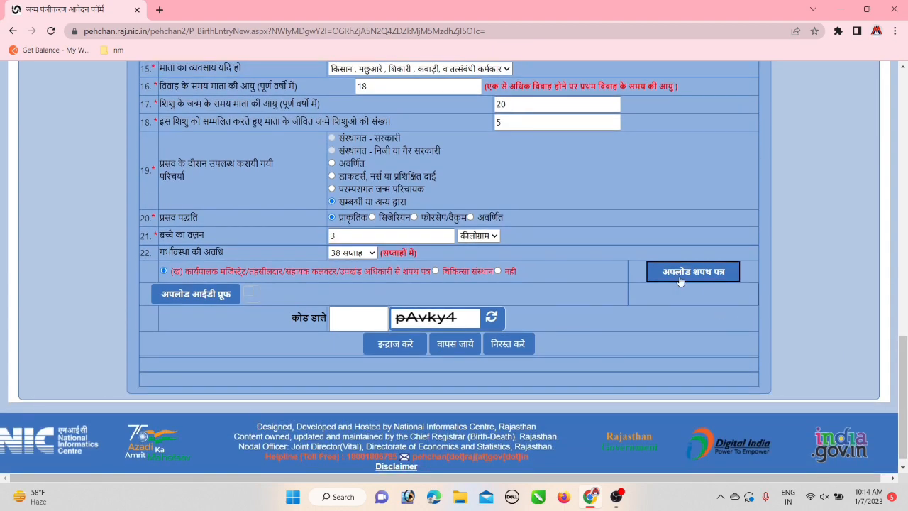
Upload the Aadhaar card JPG from Downloads as the ID proof and close the upload box
left_click(210, 294)
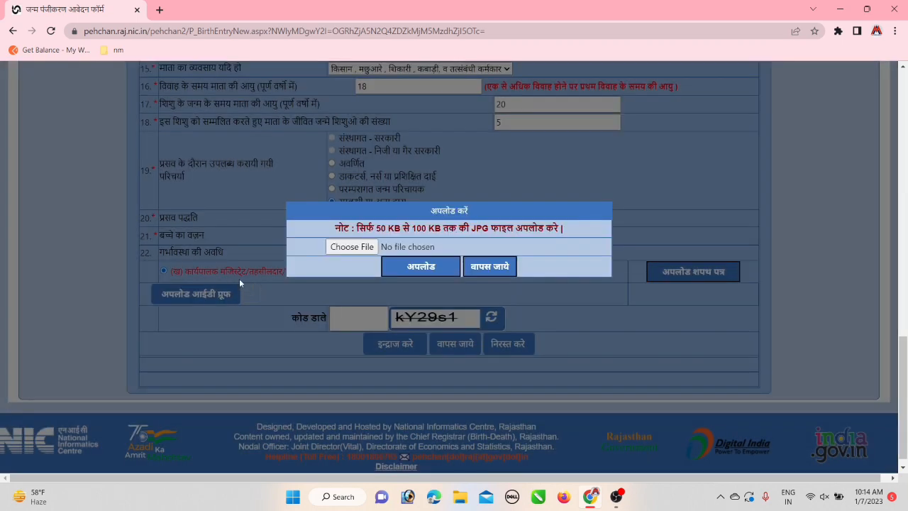
left_click(357, 250)
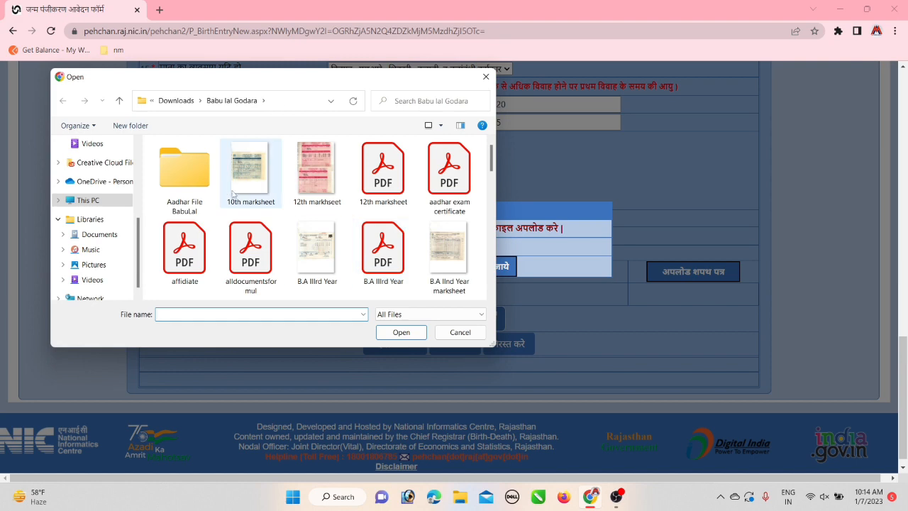
left_click(90, 200)
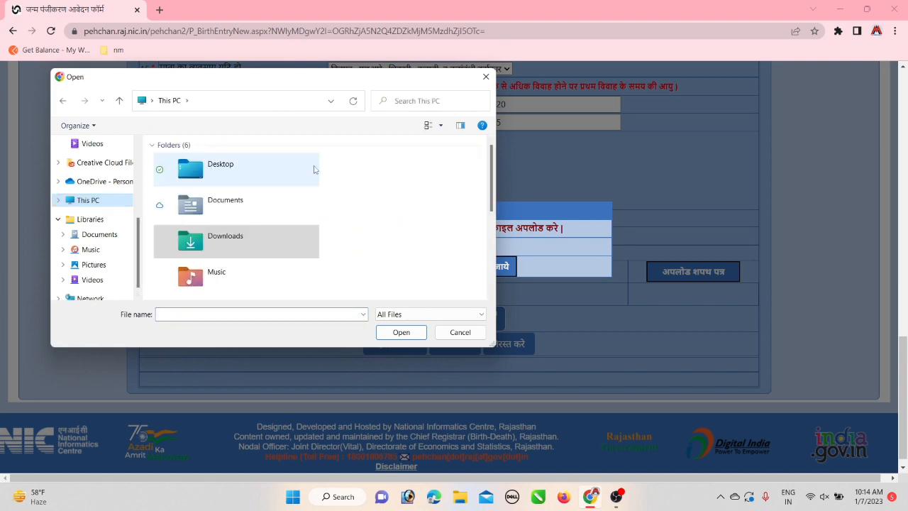
double_click(213, 236)
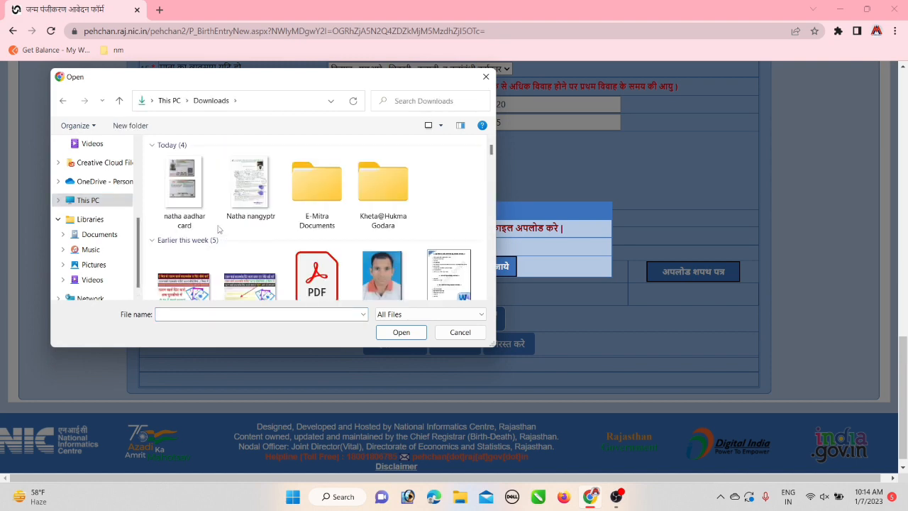
double_click(187, 200)
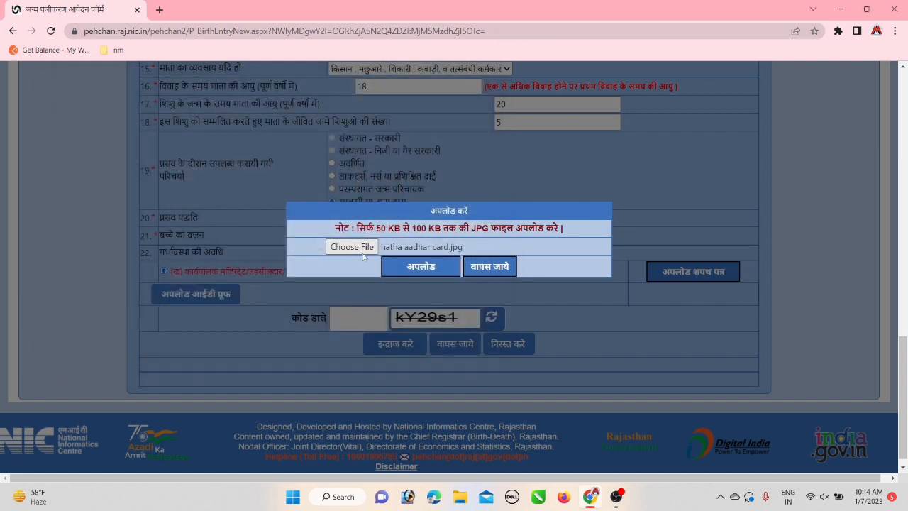
left_click(419, 269)
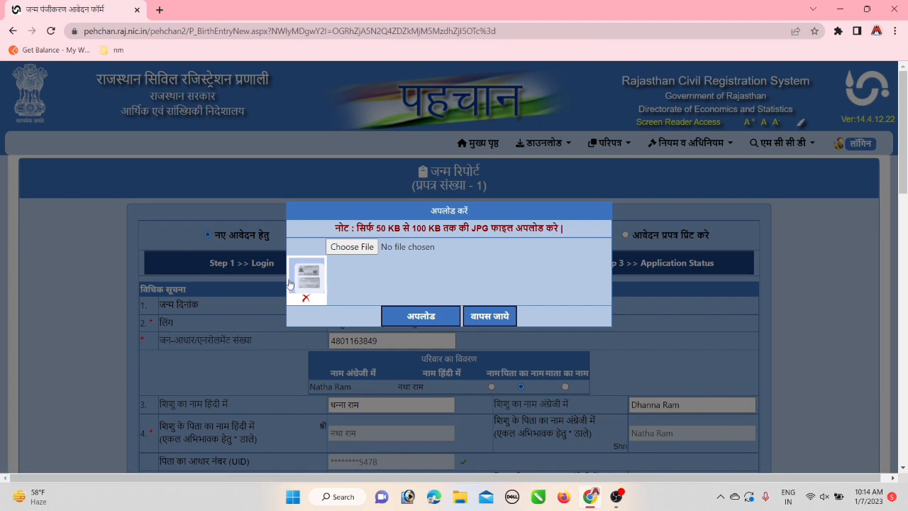
left_click(488, 318)
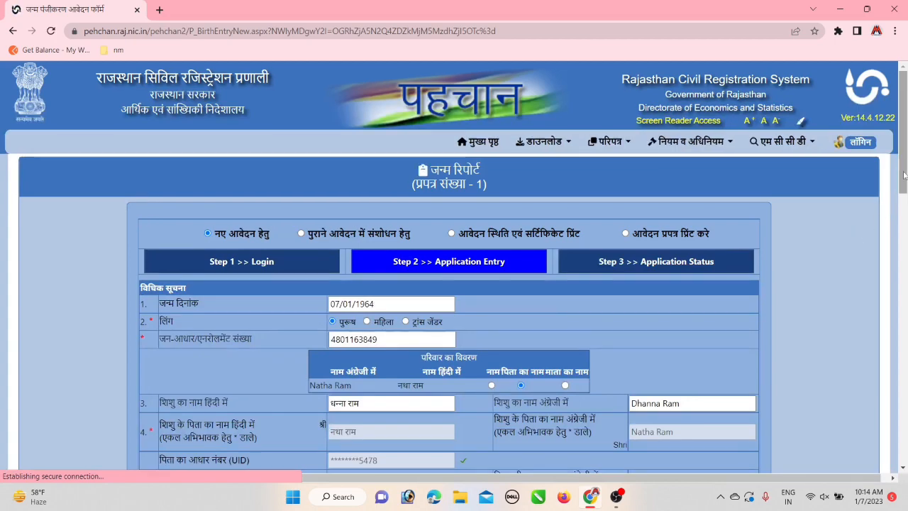
Upload the affidavit JPG from Downloads under अपलोड शपथ पत्र and close the upload box
left_click_drag(902, 183, 889, 438)
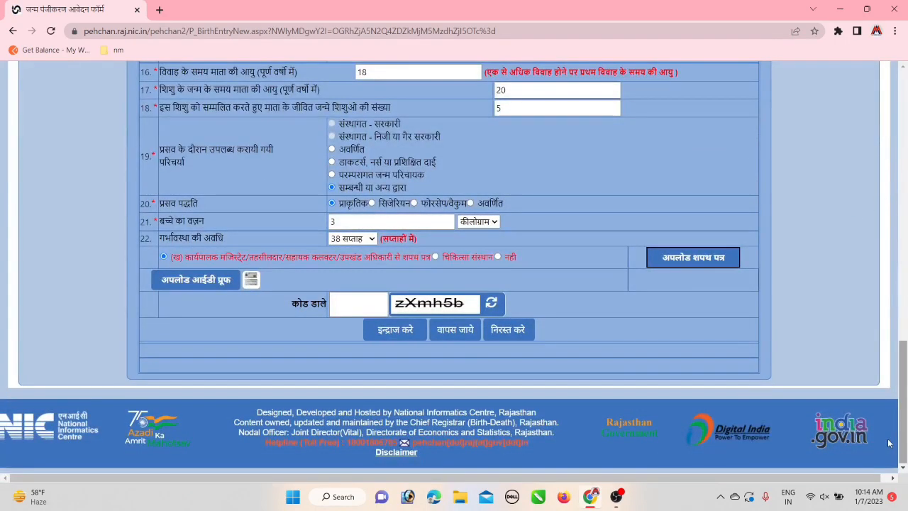
left_click(694, 260)
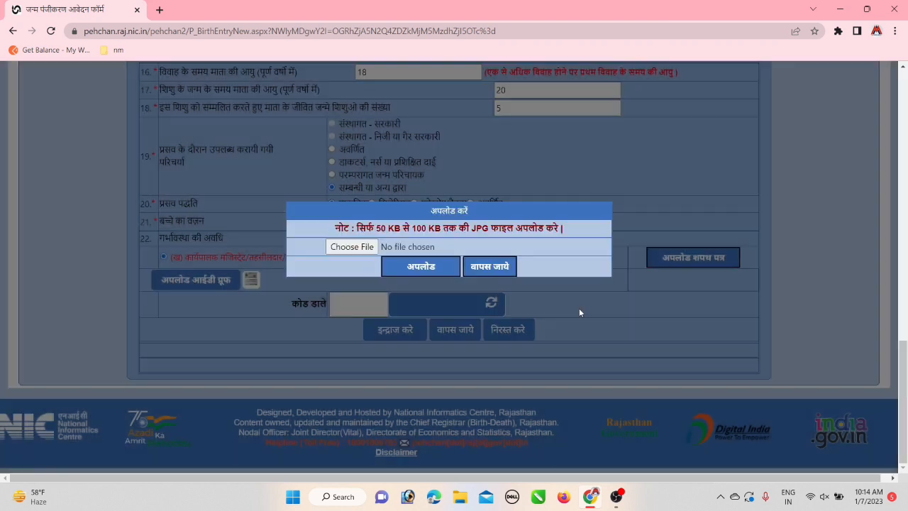
left_click(352, 248)
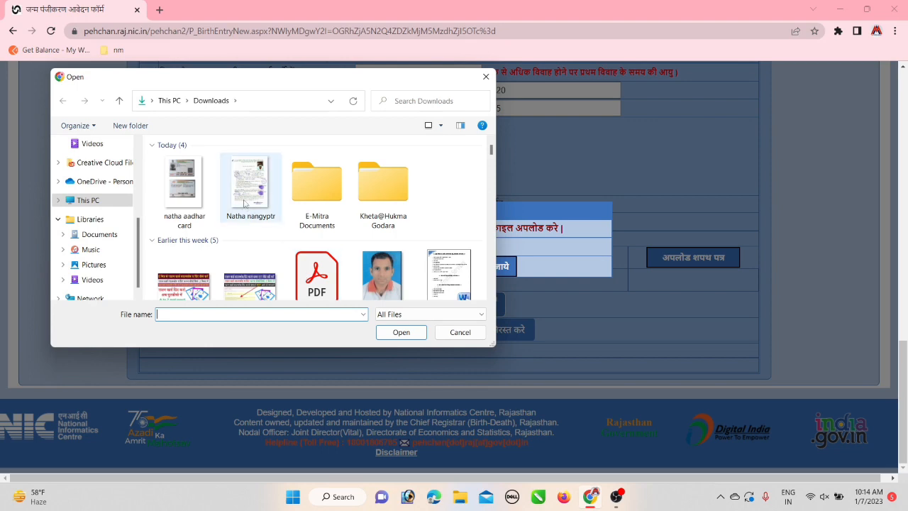
double_click(245, 202)
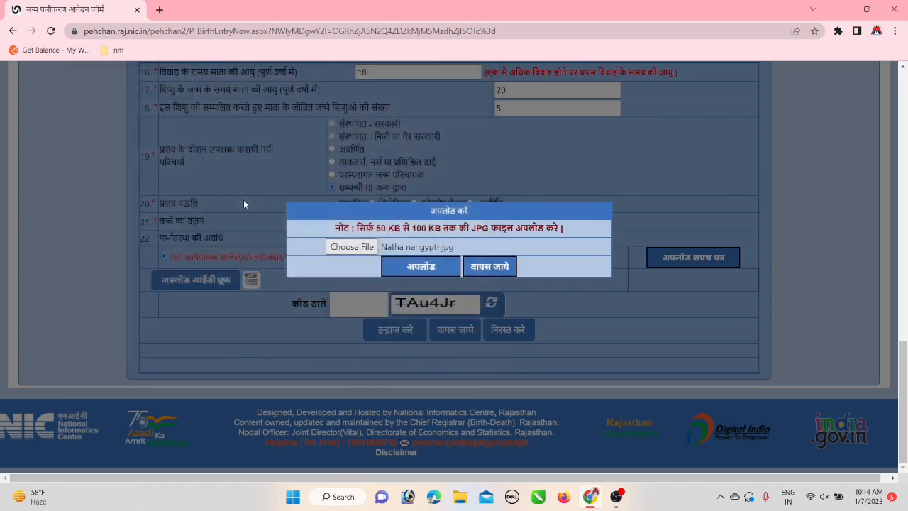
left_click(421, 270)
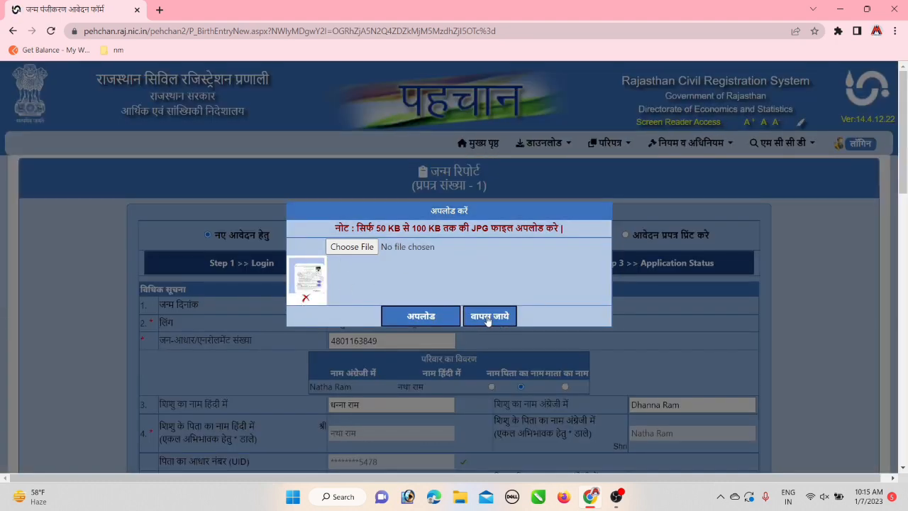
left_click(488, 319)
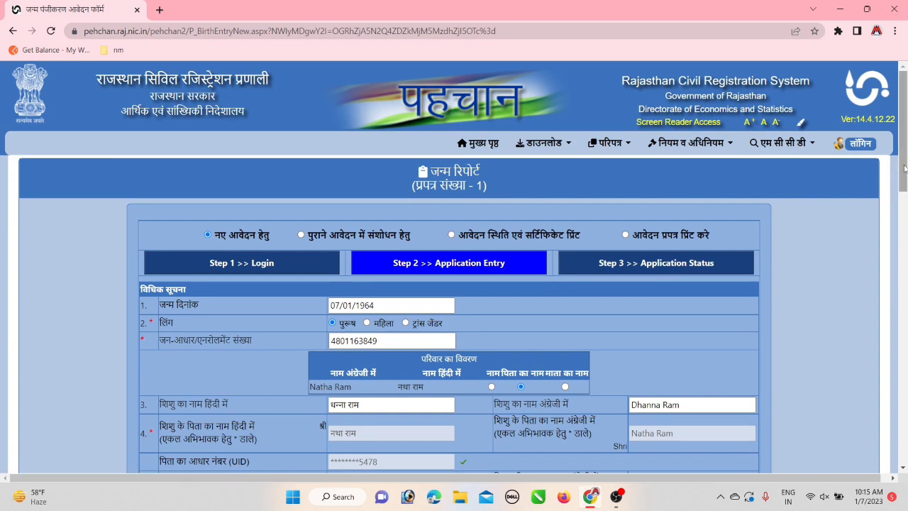
Scroll the Birth Report form down to the attachments and captcha section
left_click_drag(905, 169, 904, 191)
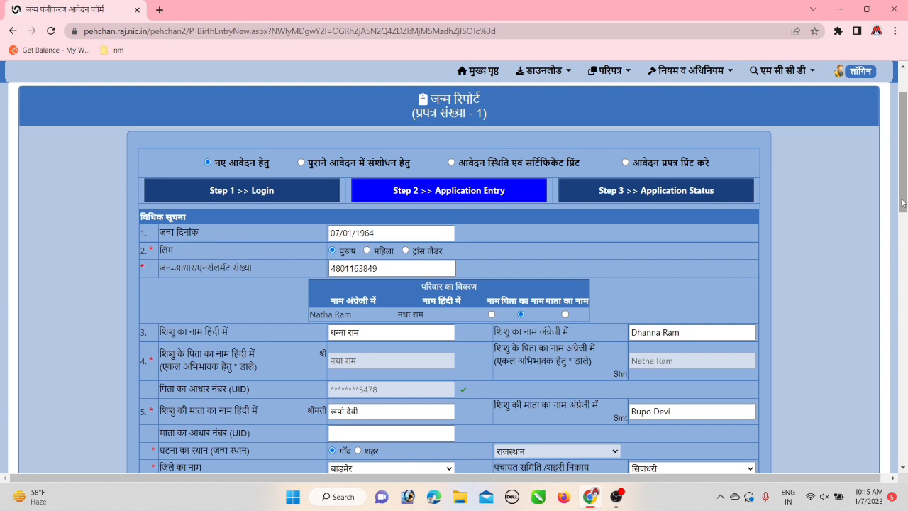
left_click_drag(903, 203, 900, 218)
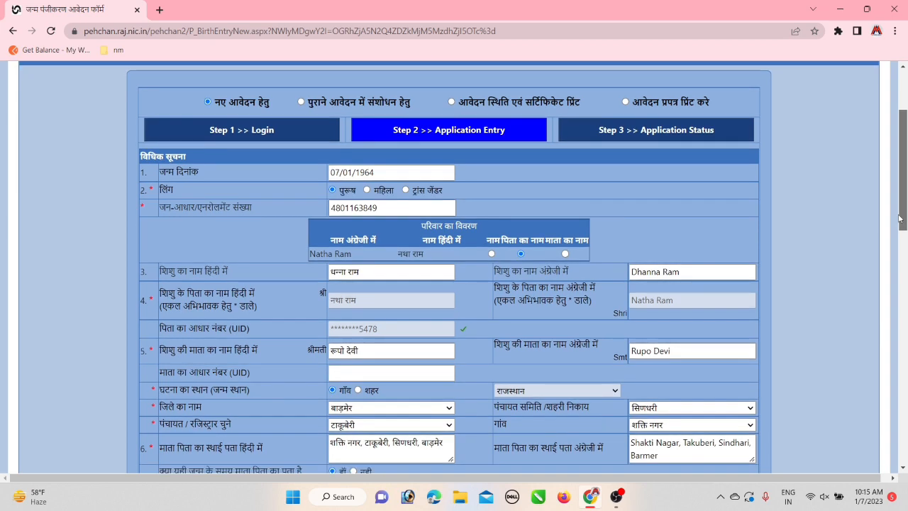
left_click_drag(900, 219, 872, 349)
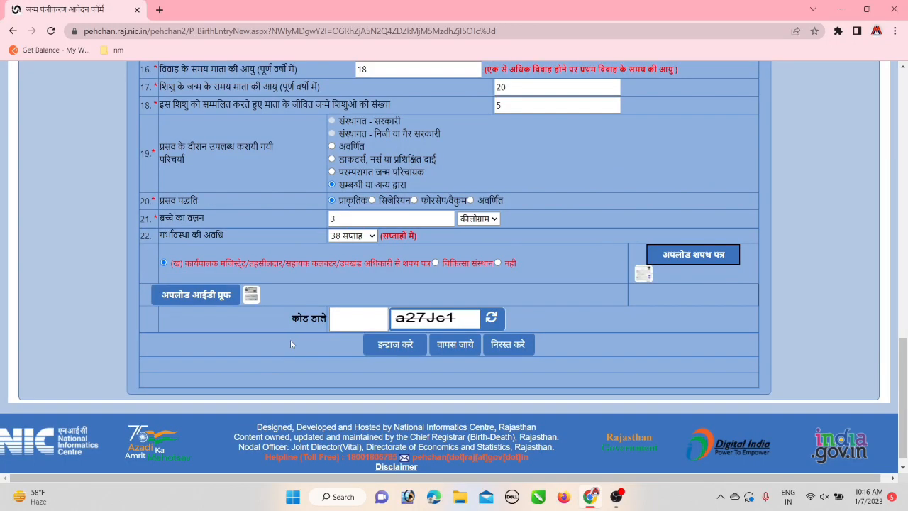
Enter captcha code a27Jc1 and submit the application with इन्द्राज करे
left_click(340, 318)
type("a27Jc1")
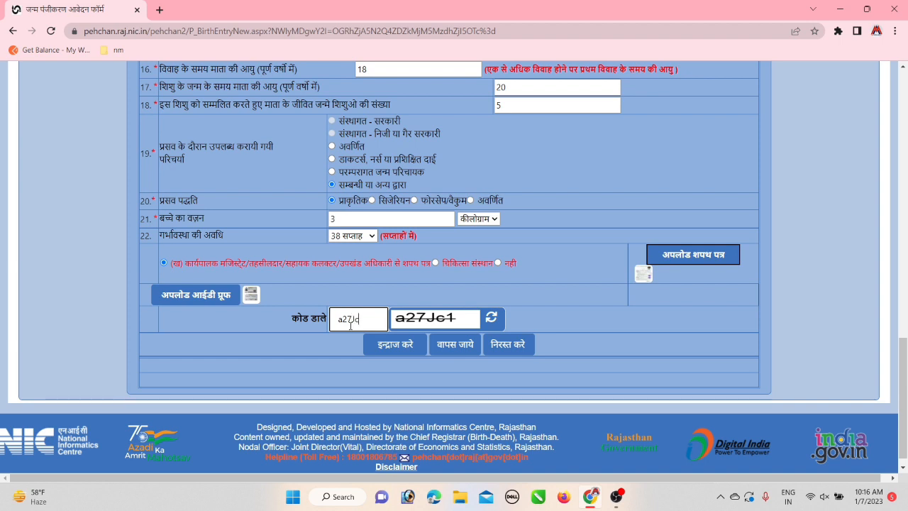
left_click(401, 347)
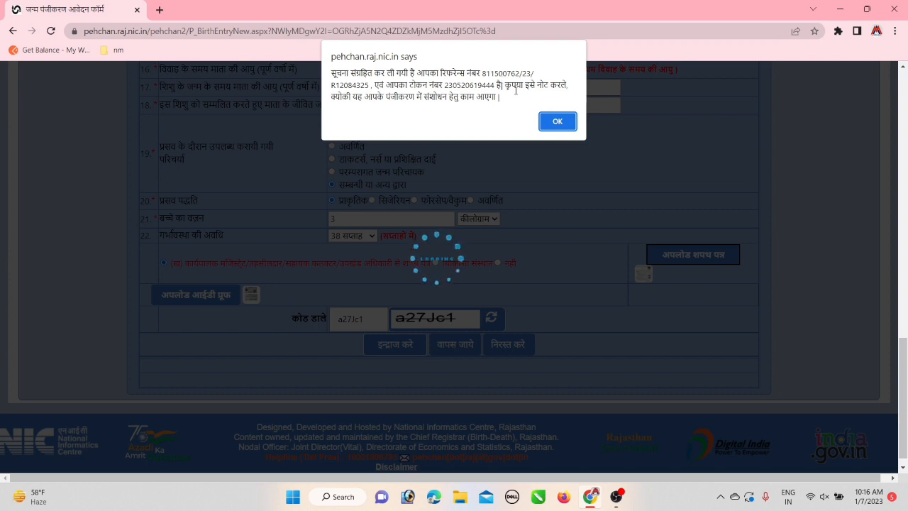
Dismiss the reference-number alert and open the प्रपत्र संख्या 5 printable form
left_click(558, 122)
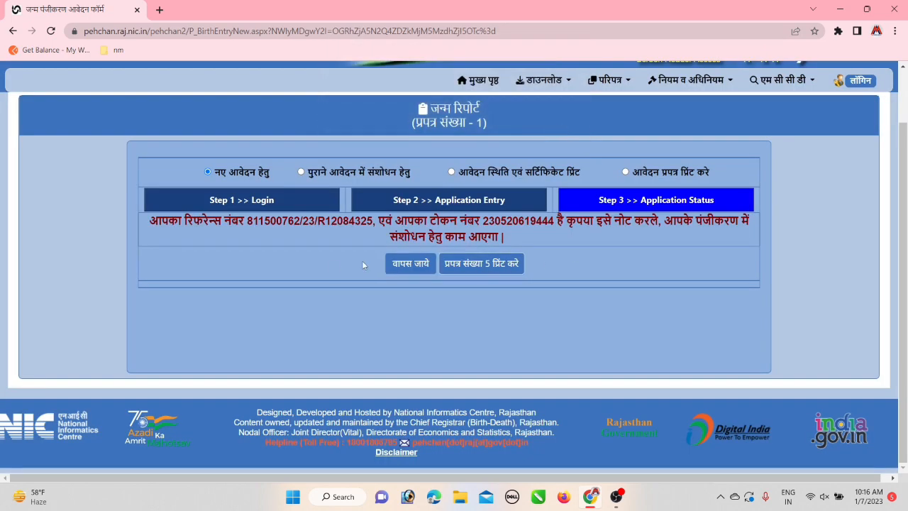
left_click(495, 271)
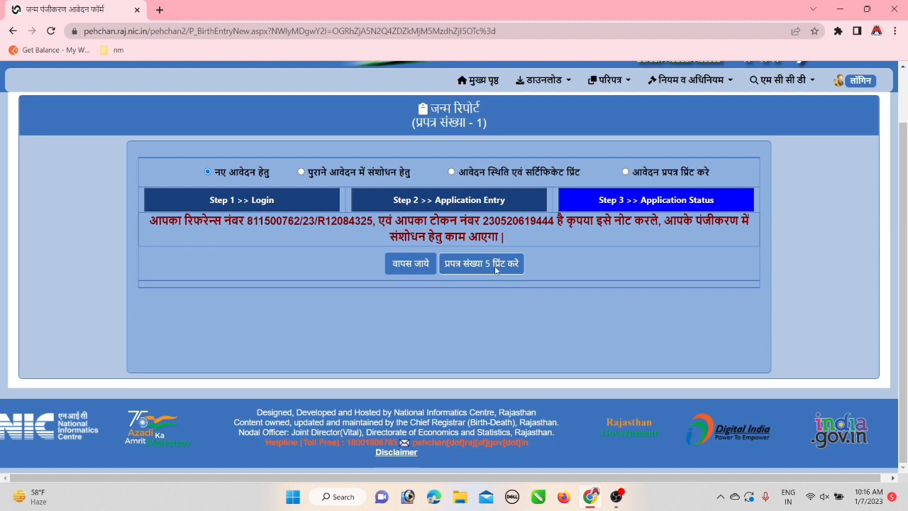